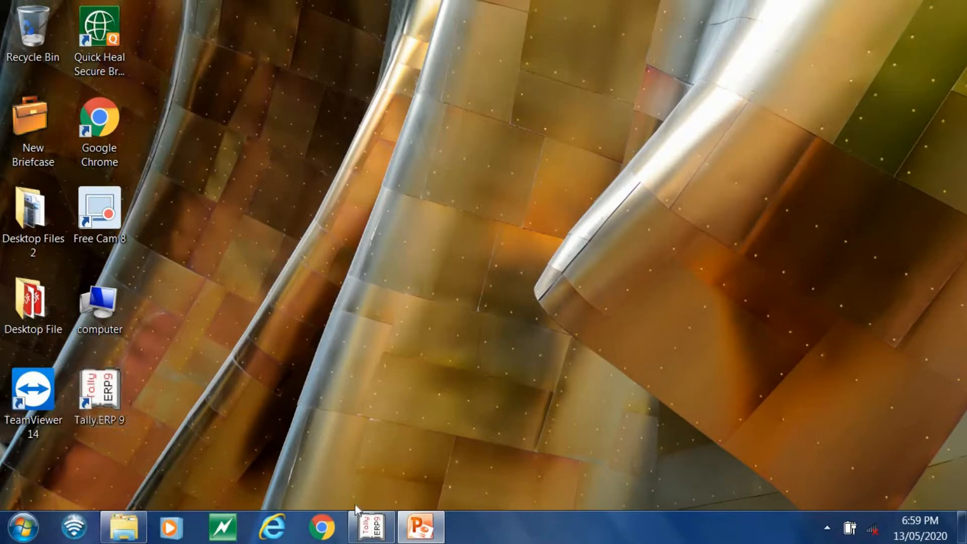
Step: Switch to Tally.ERP 9 and open a new payment voucher under Accounting Vouchers
click(378, 533)
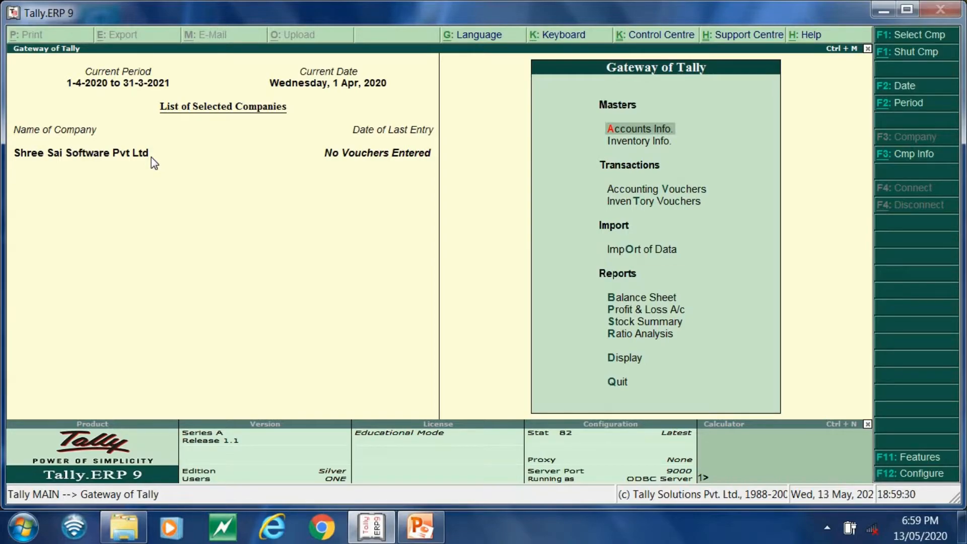
key(Down)
key(Down)
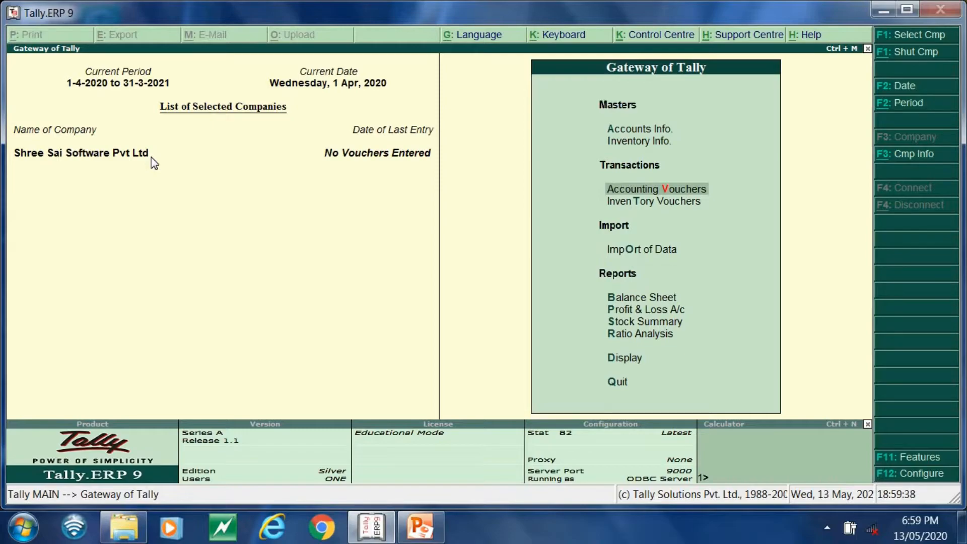
key(Down)
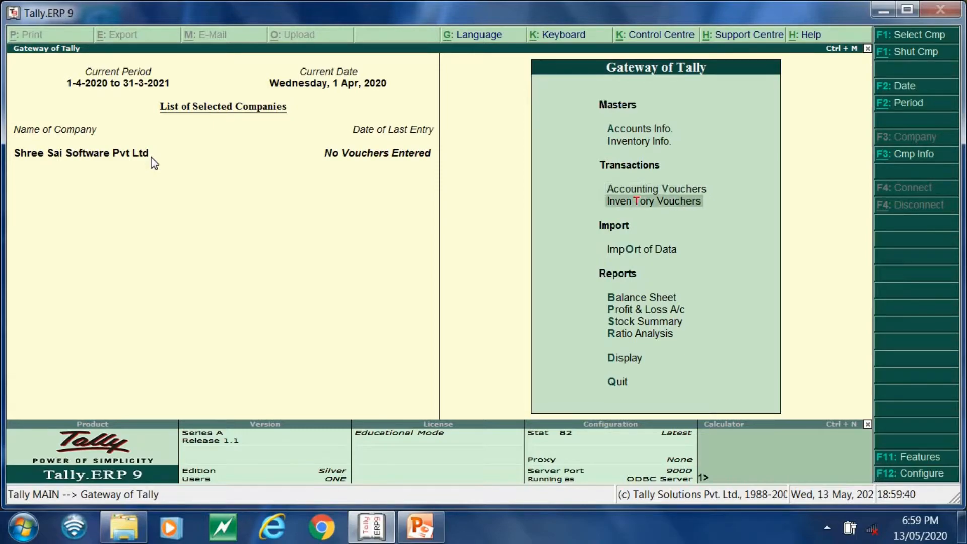
key(Up)
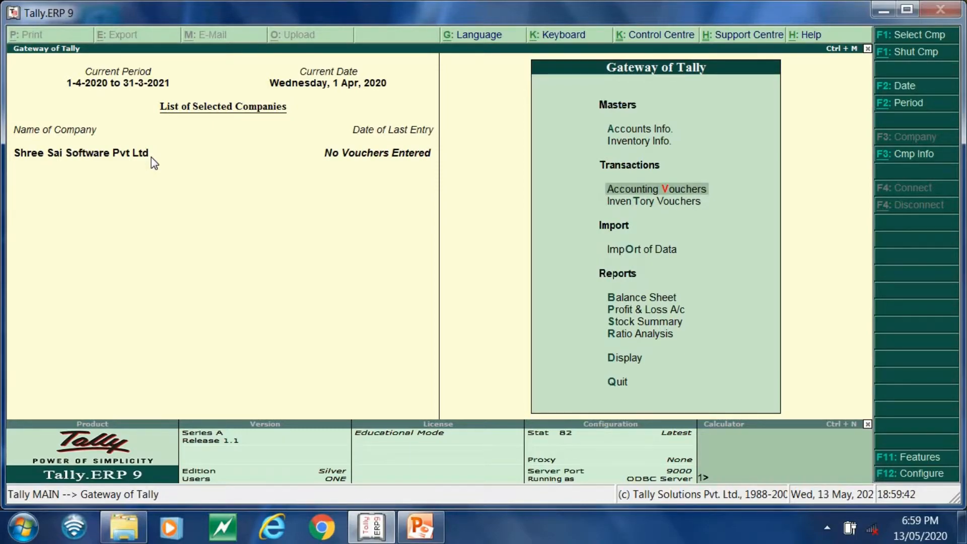
key(Return)
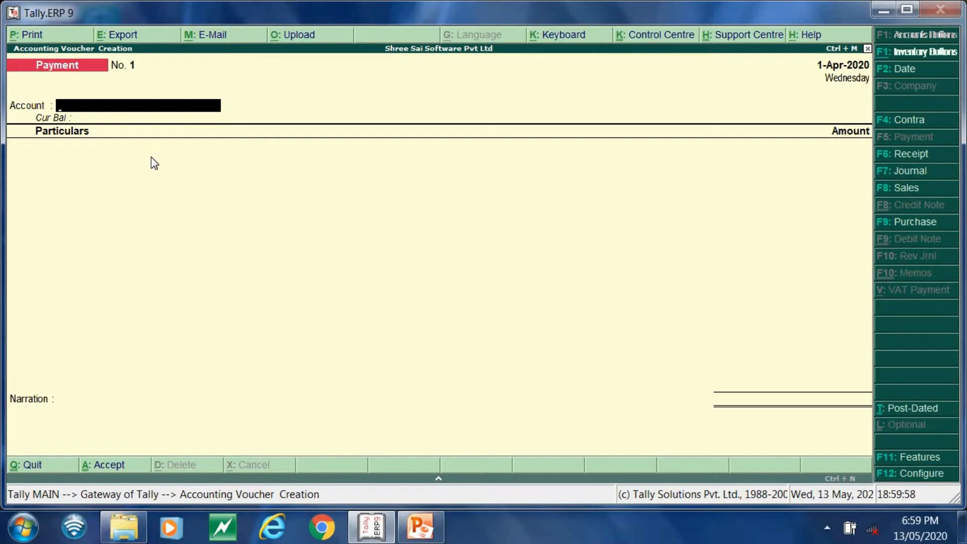
key(F6)
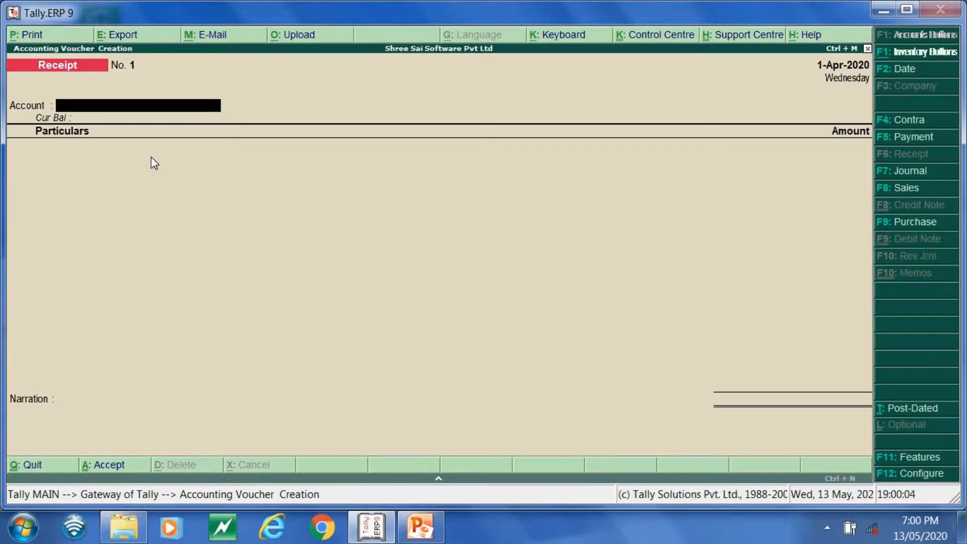
click(931, 142)
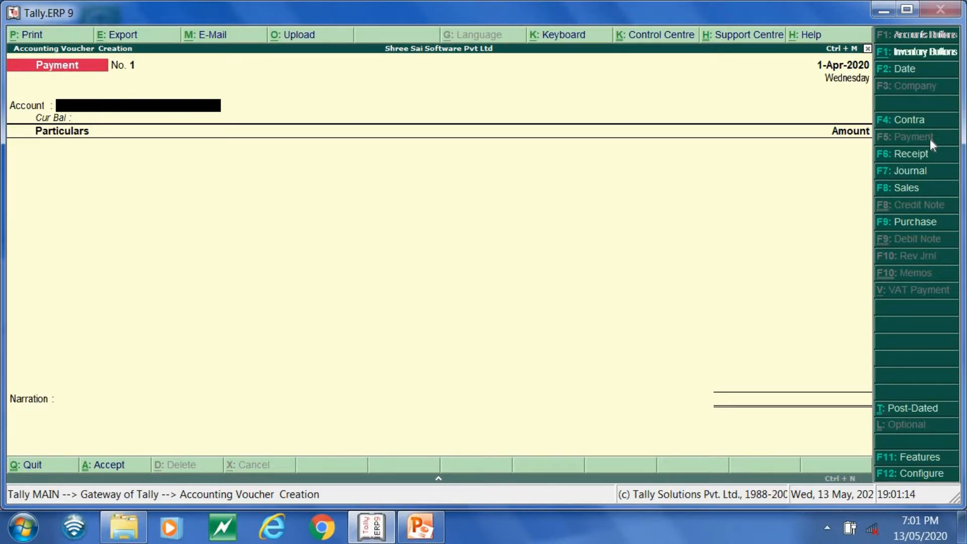
Step: Set Cash as the payment voucher's account and enter Salary A/c with an amount of 5,000
text(C)
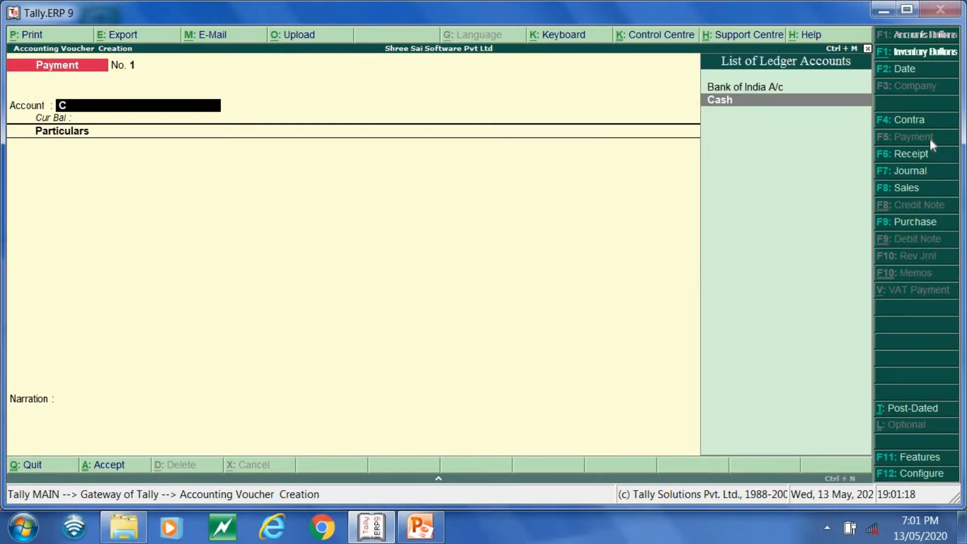
click(768, 100)
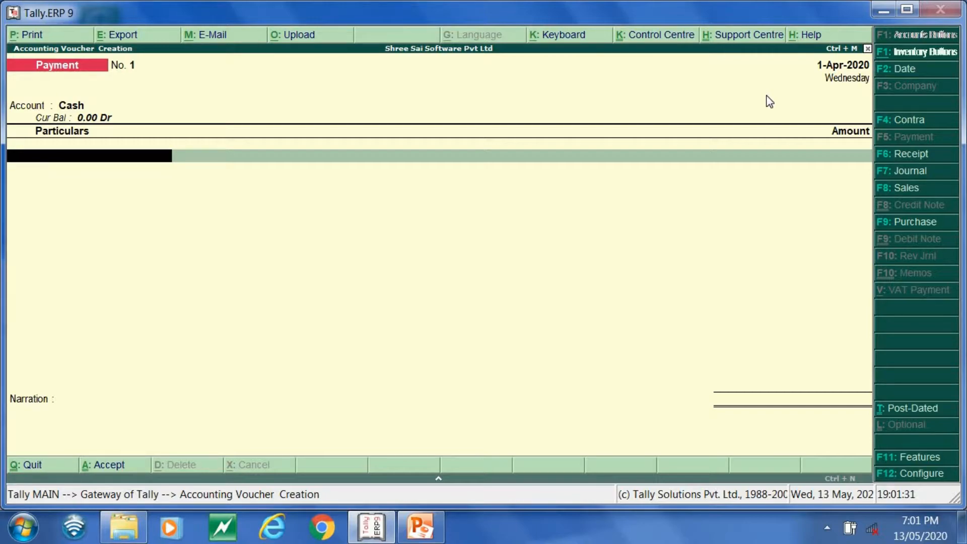
text(S)
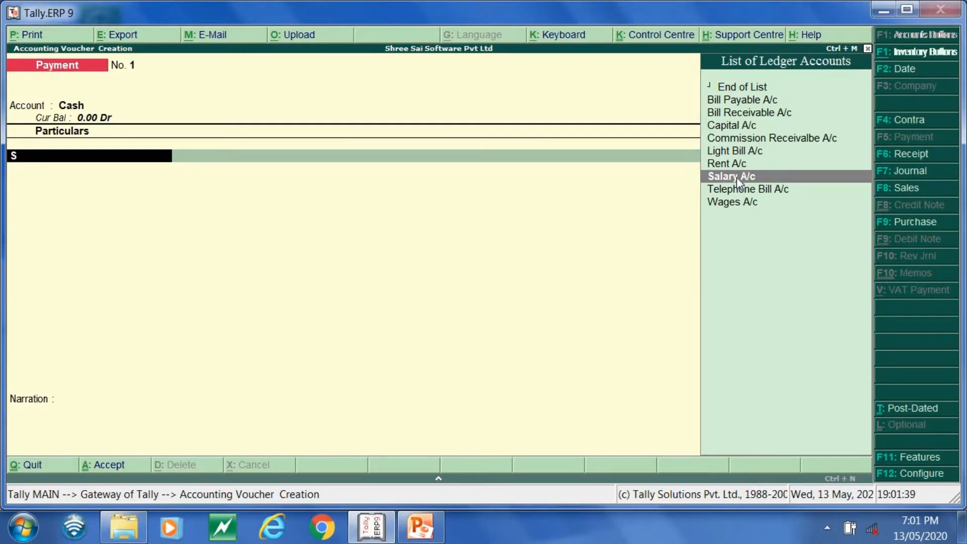
key(Down)
key(Up)
key(Return)
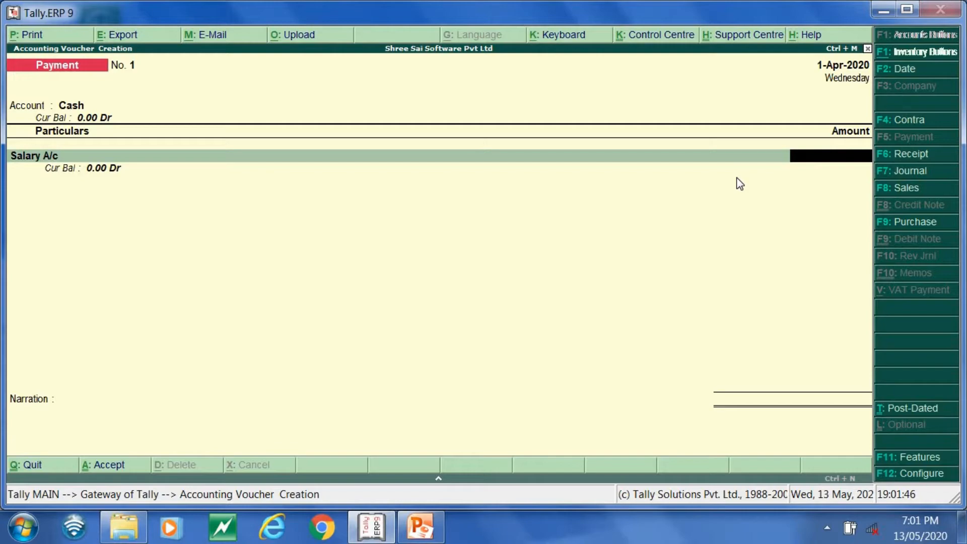
text(5000)
key(Return)
key(Return)
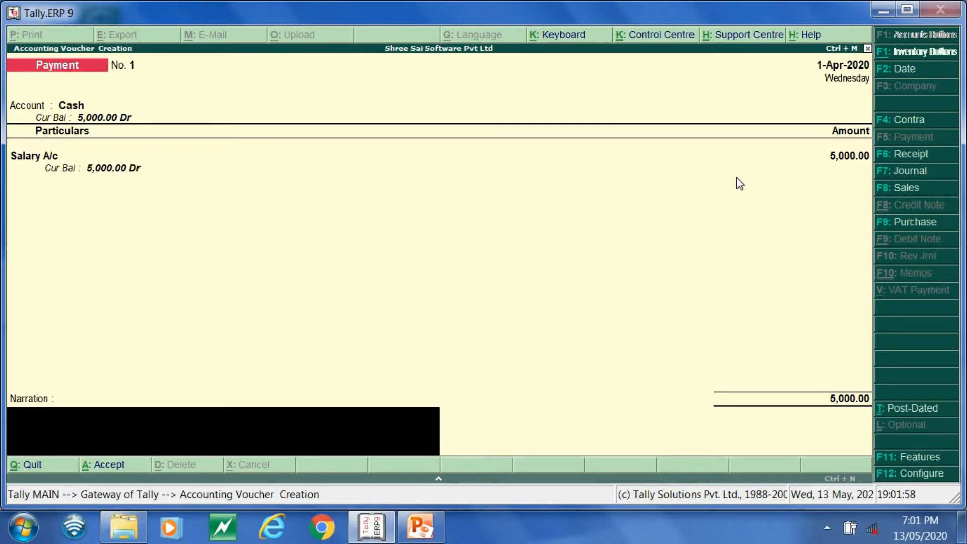
Step: Add the narration "Being salary paid in cash from month of april" and save the salary payment voucher
text(b)
key(BackSpace)
text(Being salary)
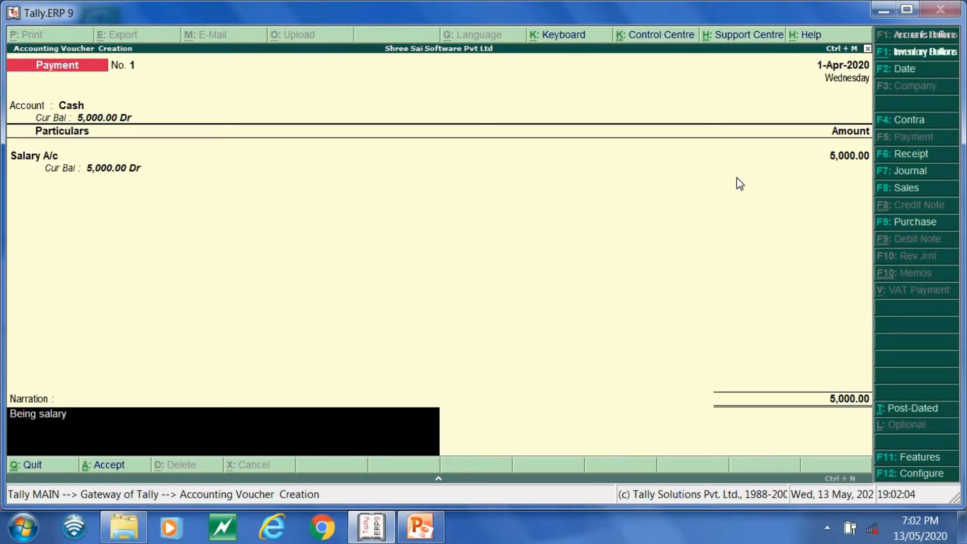
text( paid in cash from moth o)
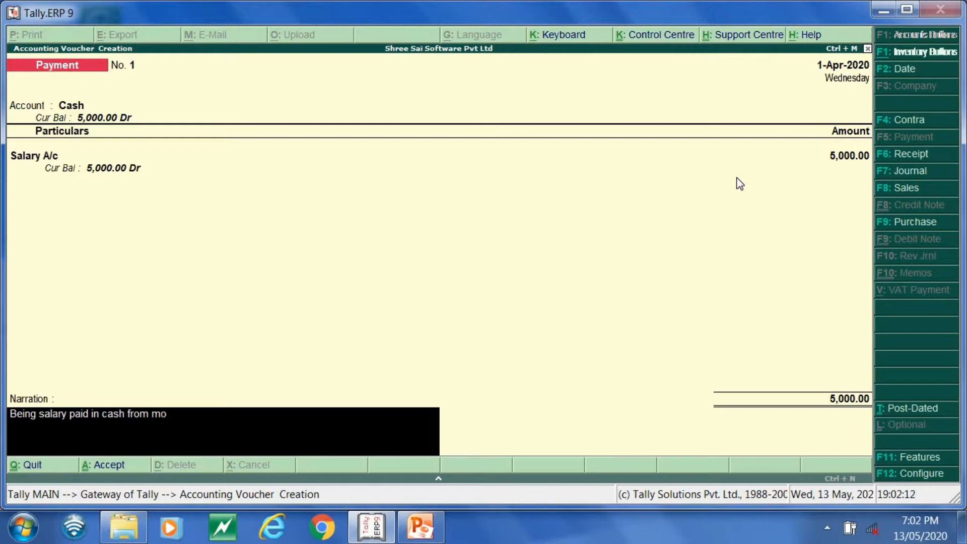
key(BackSpace)
key(BackSpace)
key(BackSpace)
key(BackSpace)
text(nth of ap)
key(Return)
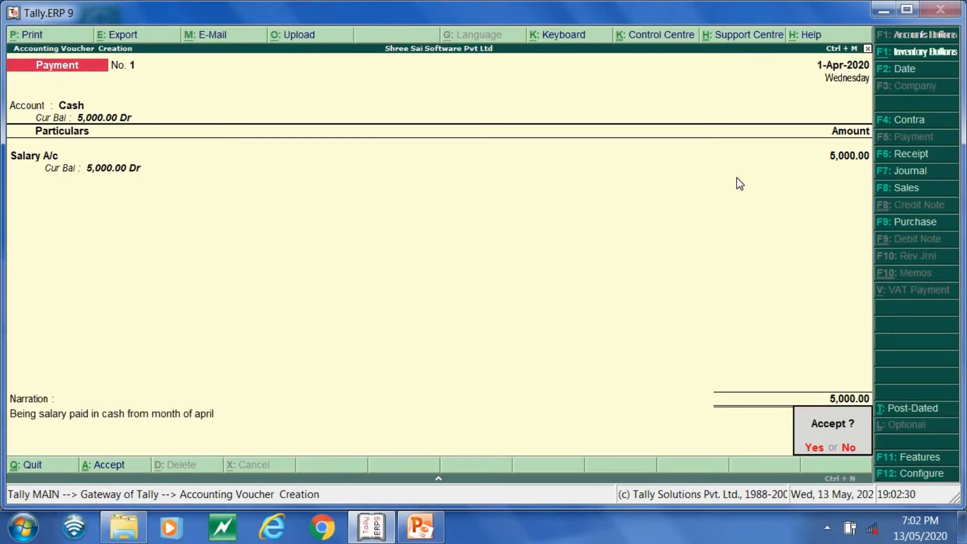
key(Return)
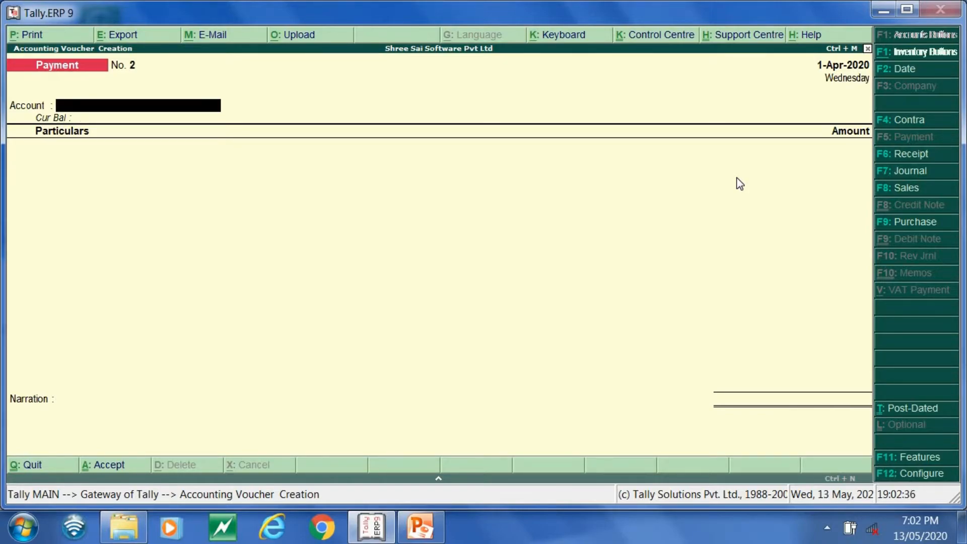
Step: Record a payment voucher from Cash to Rent A/c for 2,000, leaving the narration blank
text(Cas)
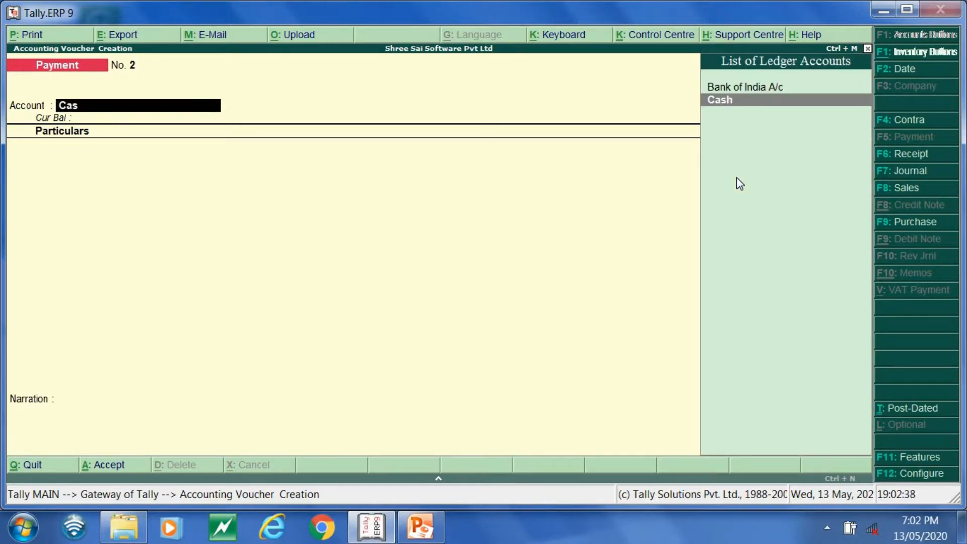
key(Return)
text(Ren)
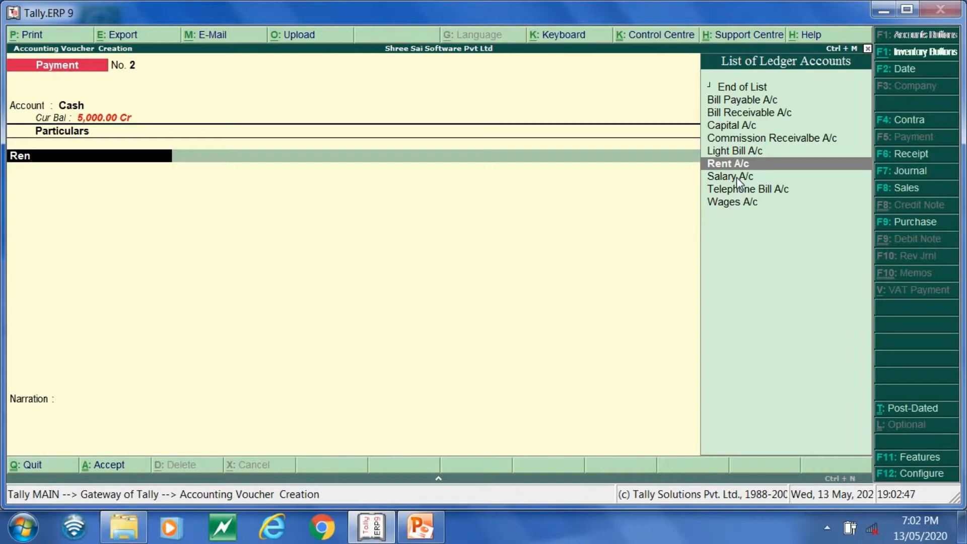
key(Return)
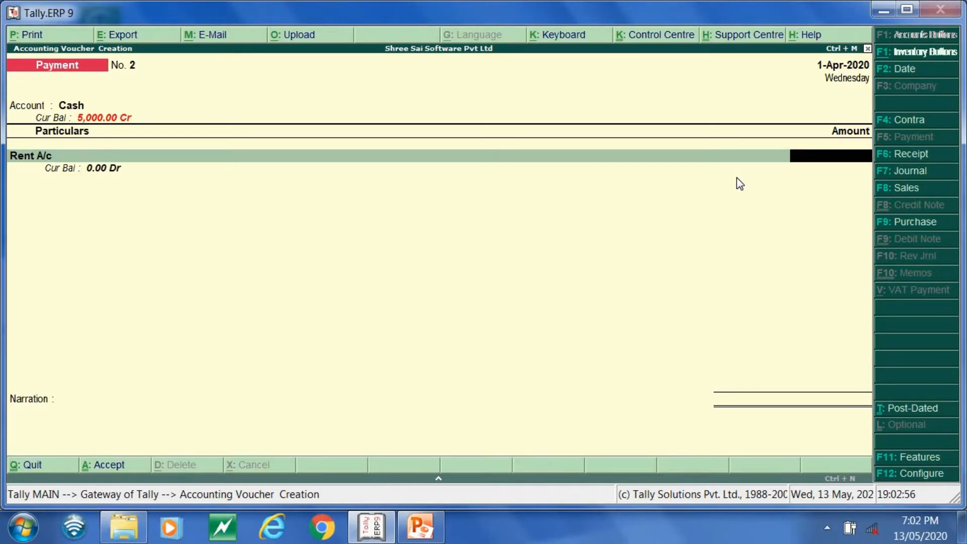
text(20000)
key(BackSpace)
key(Return)
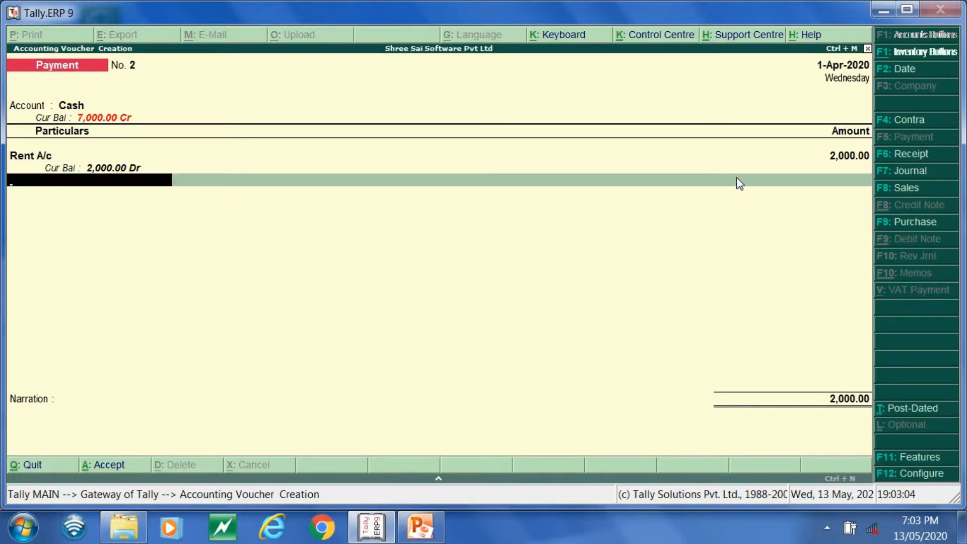
key(Return)
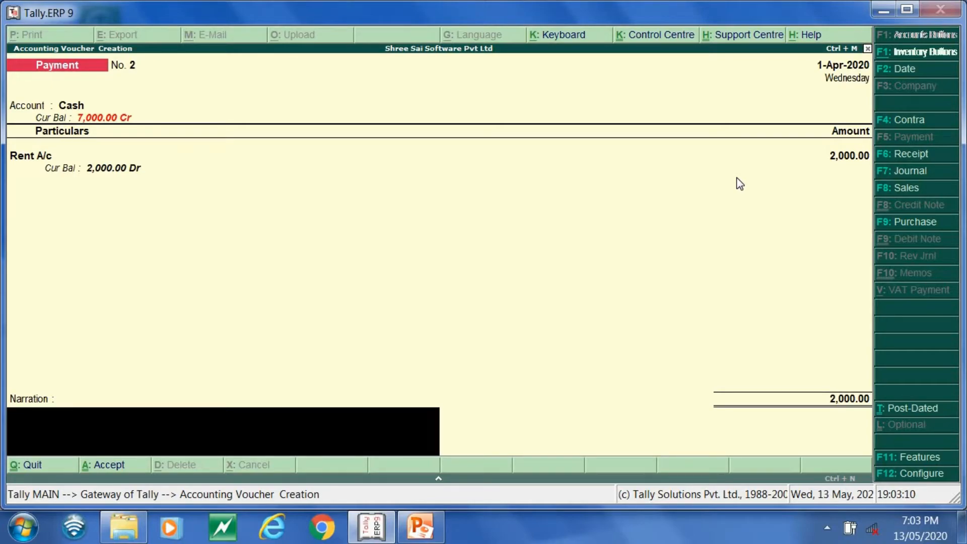
key(Return)
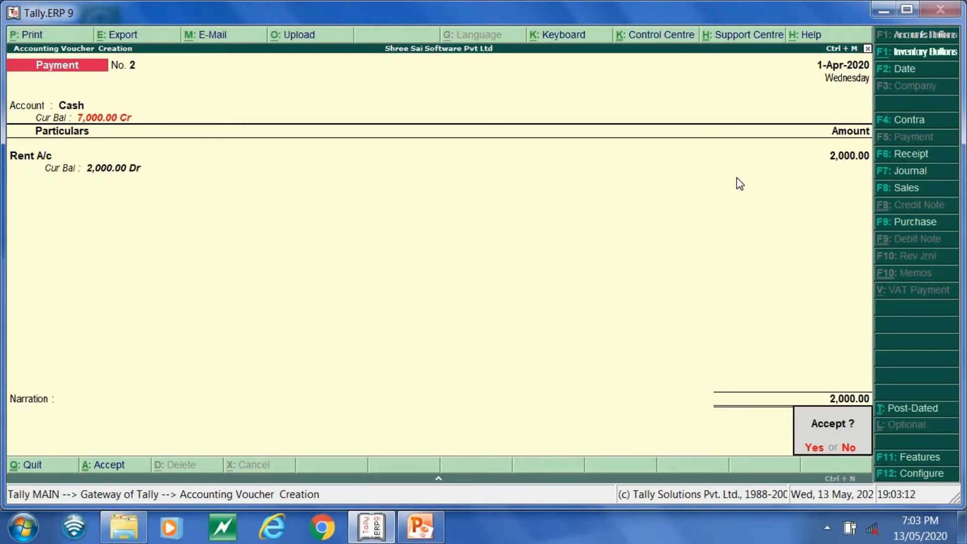
key(Return)
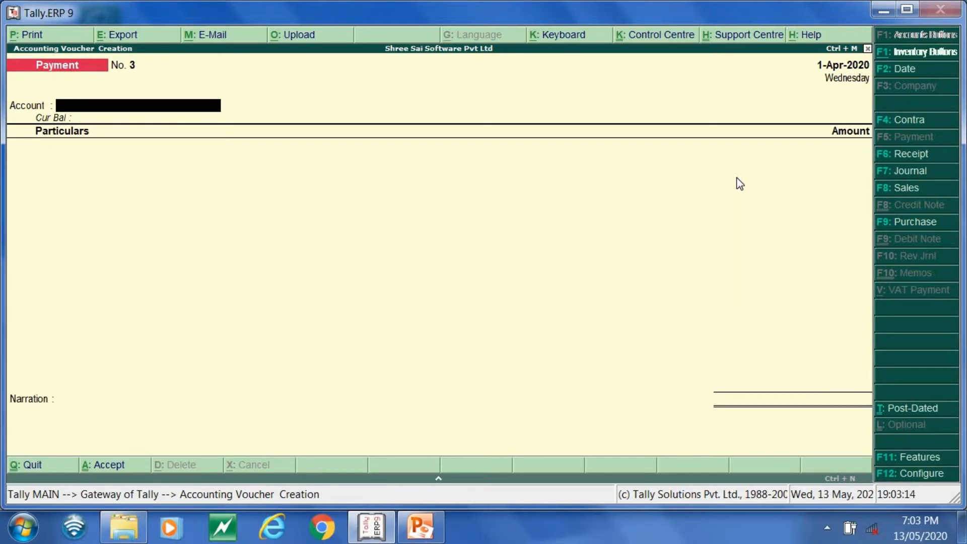
Step: In the new payment voucher, set Cash as the account and enter Light Bill A/c with an amount of 500
text(s)
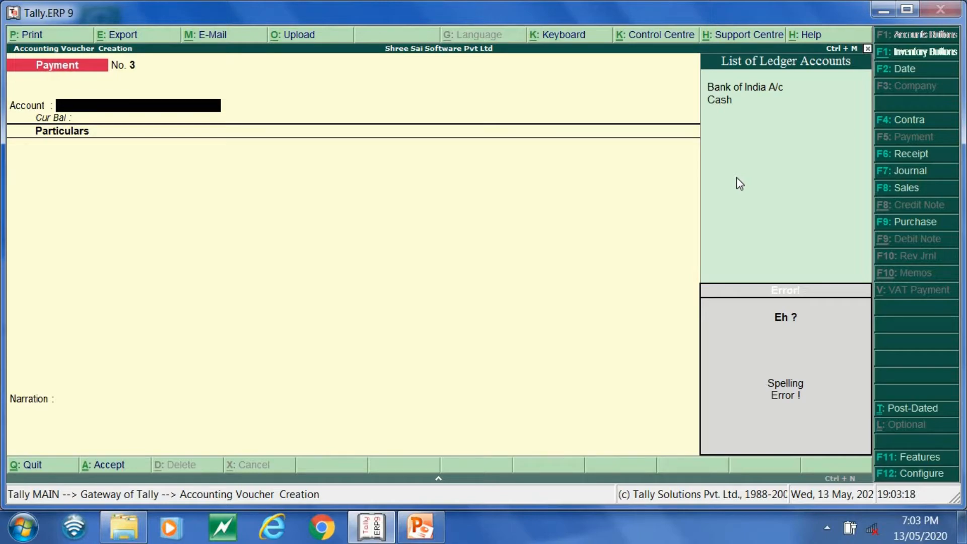
key(Down)
key(Down)
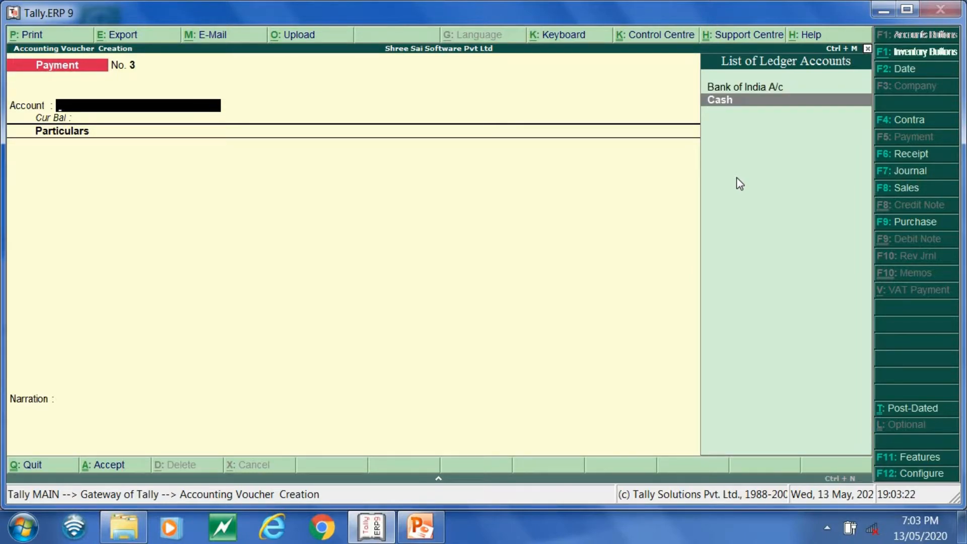
key(Return)
text(L)
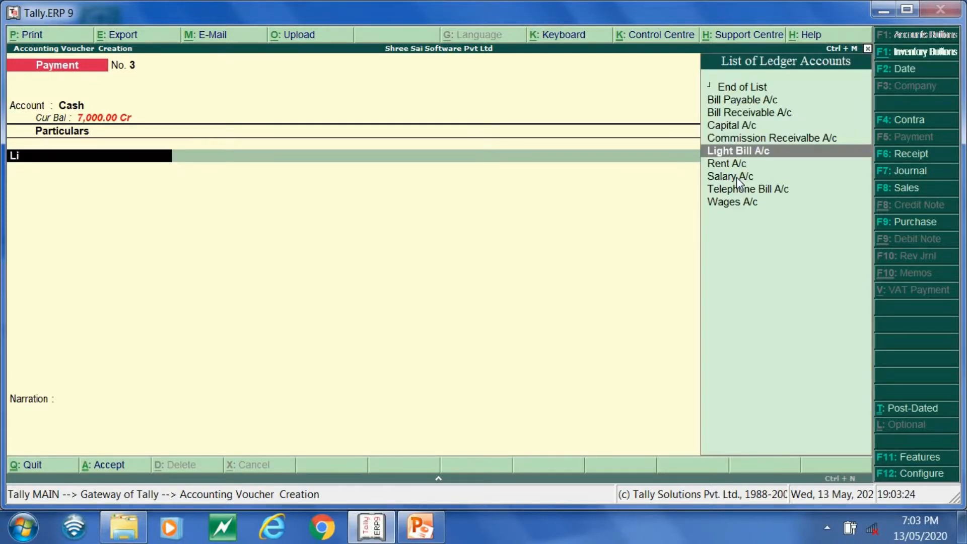
text(i)
key(Return)
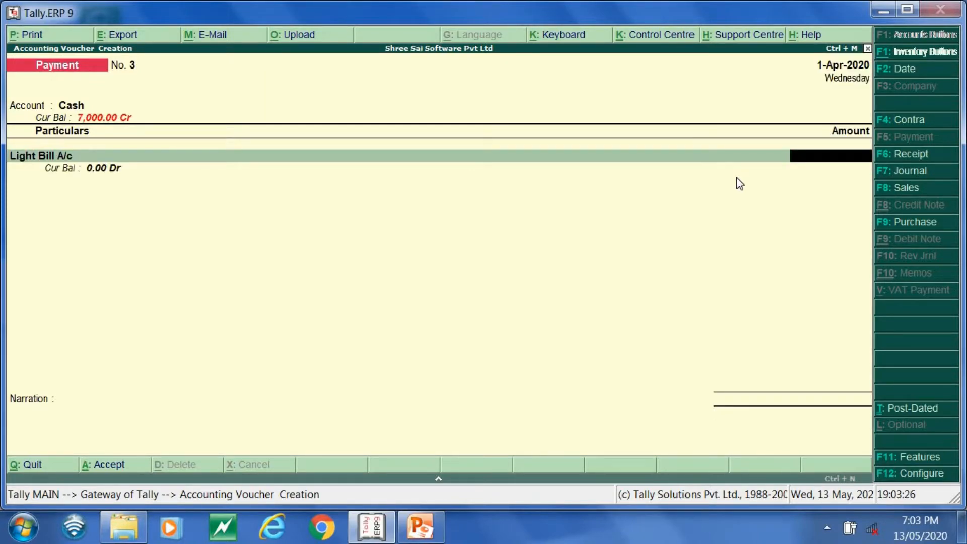
text(500)
key(Return)
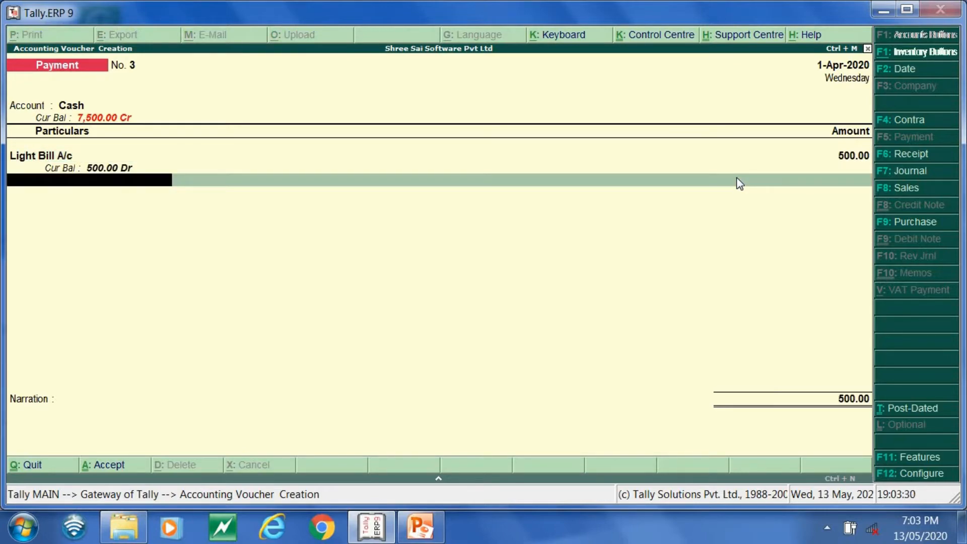
Step: Save the light bill voucher without a narration and quit voucher creation to return to the Gateway of Tally
key(Return)
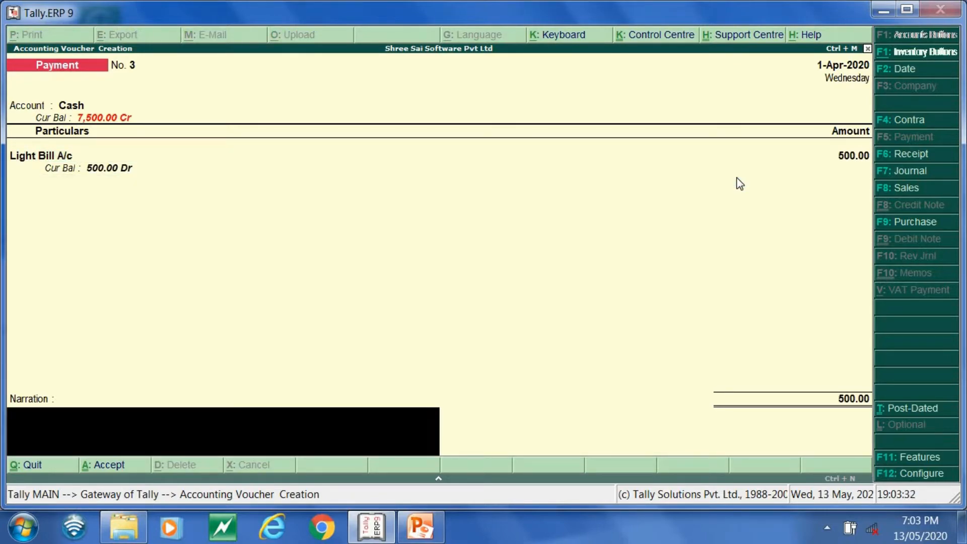
key(Return)
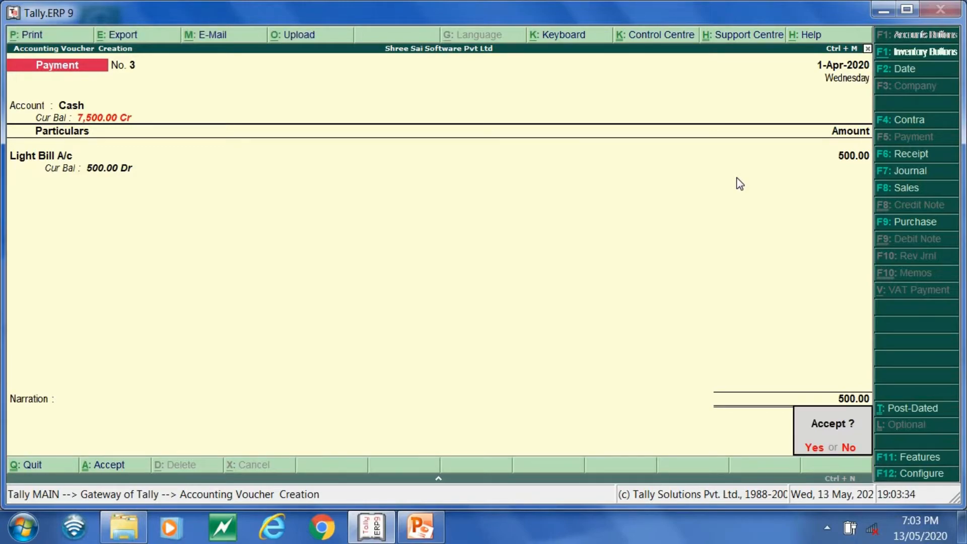
key(Return)
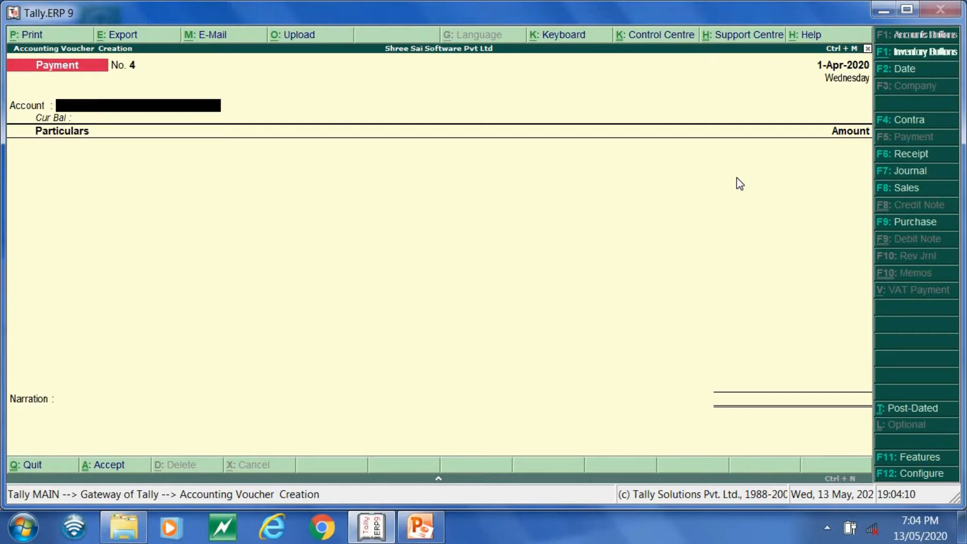
key(Escape)
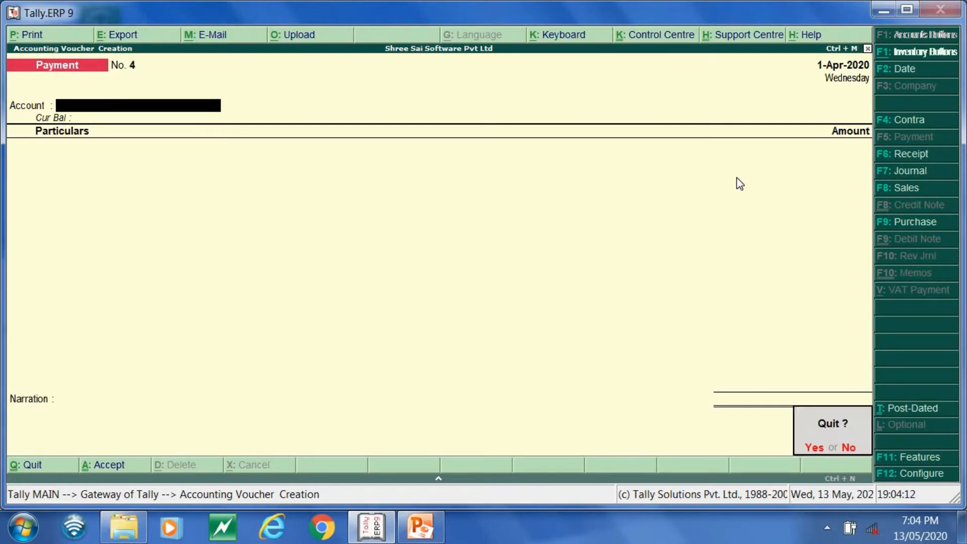
key(y)
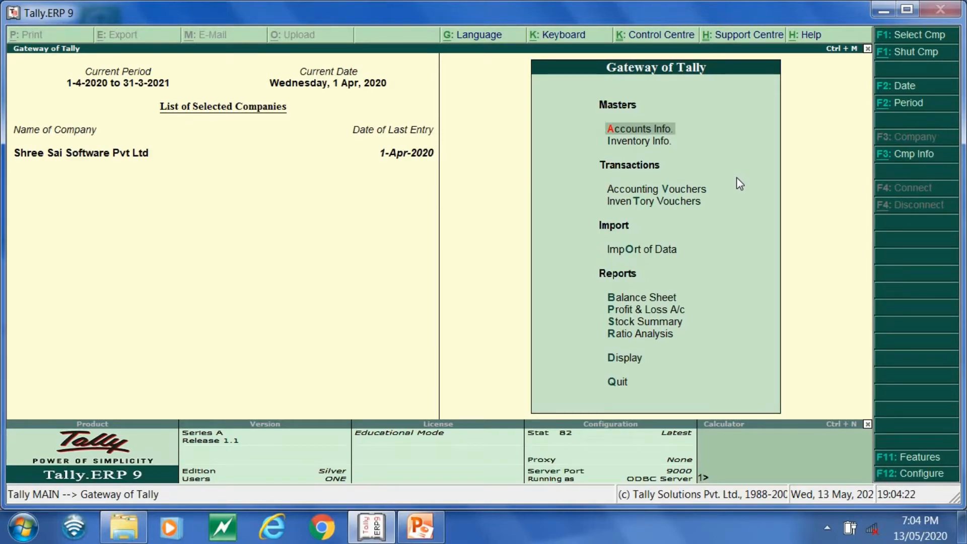
Step: Display the Day Book to examine the recorded payment vouchers, and return to the Gateway of Tally
key(Down)
key(Down)
key(Down)
key(Down)
key(Down)
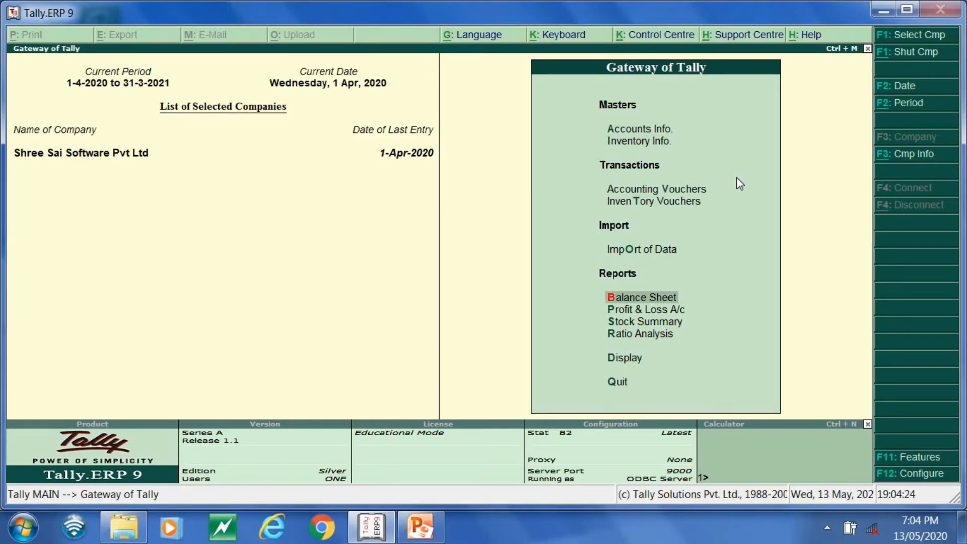
key(Up)
key(Down)
key(Down)
key(Down)
key(Down)
key(Down)
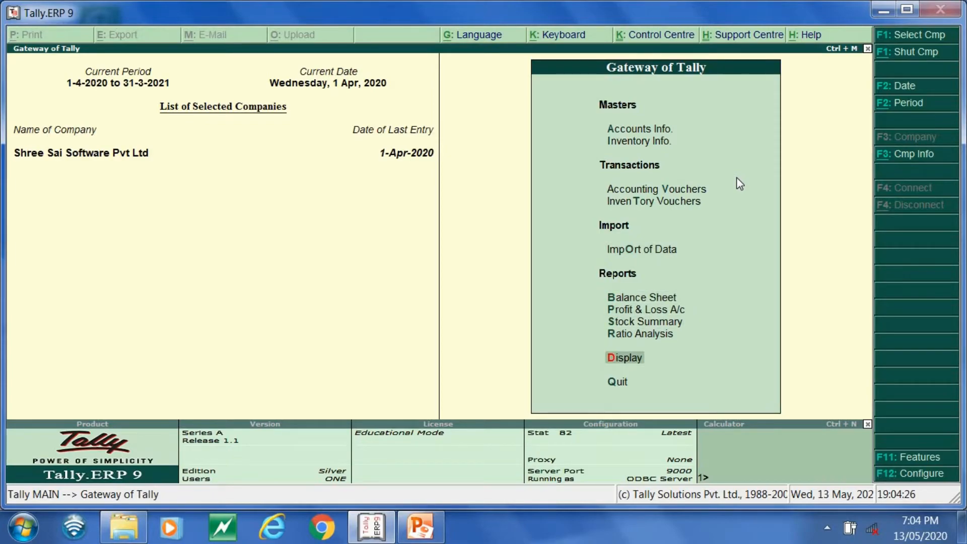
key(Return)
key(Down)
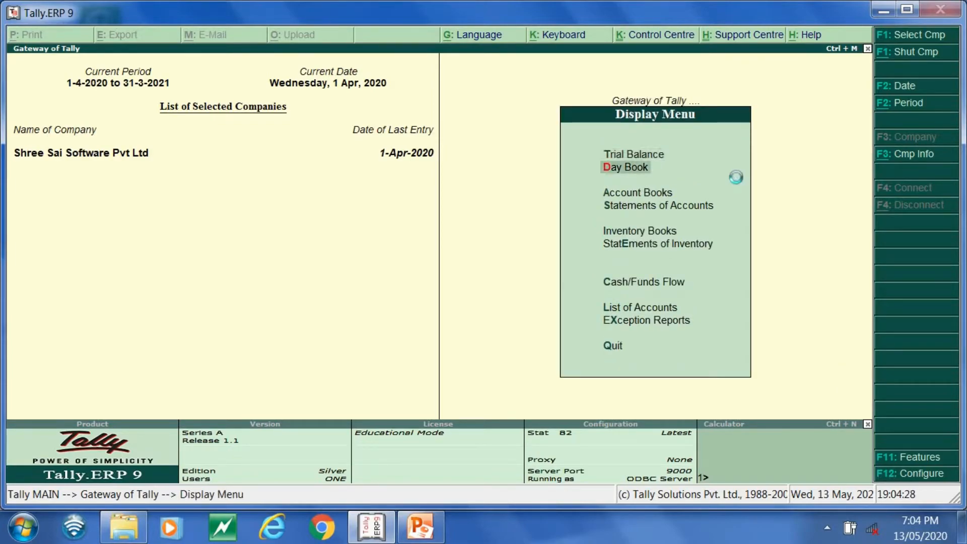
key(Return)
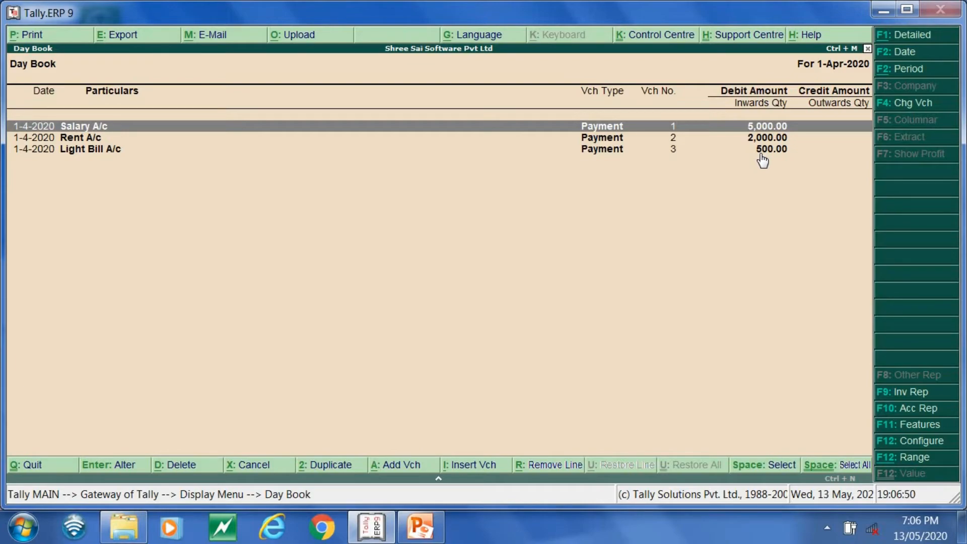
key(Escape)
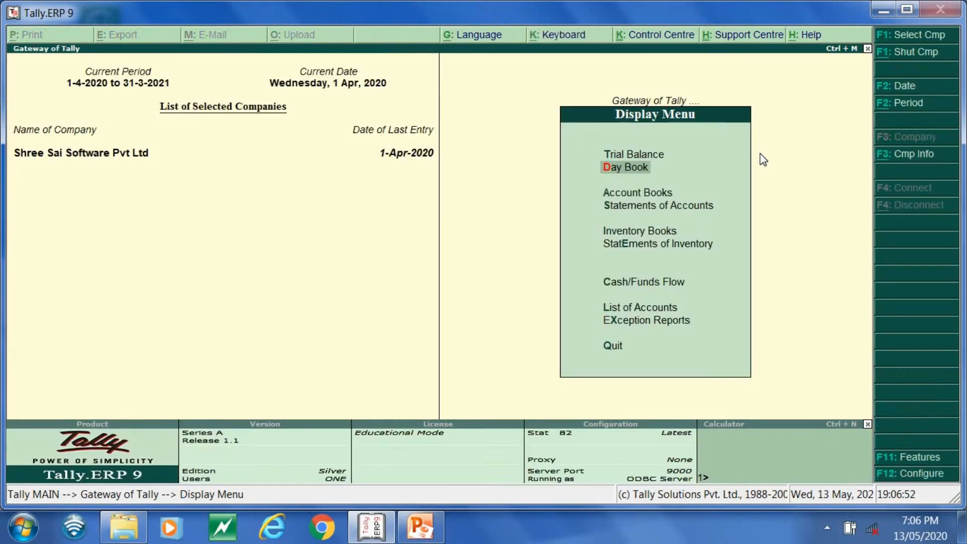
key(Escape)
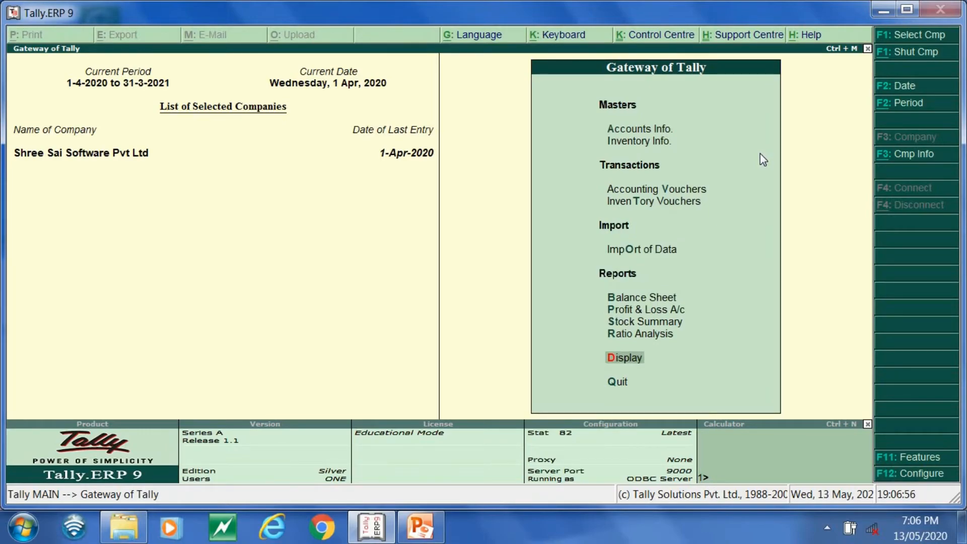
Step: Start a new receipt voucher under Accounting Vouchers and set Cash as its account
key(Up)
key(Up)
key(Up)
key(Up)
key(Up)
key(Up)
key(Up)
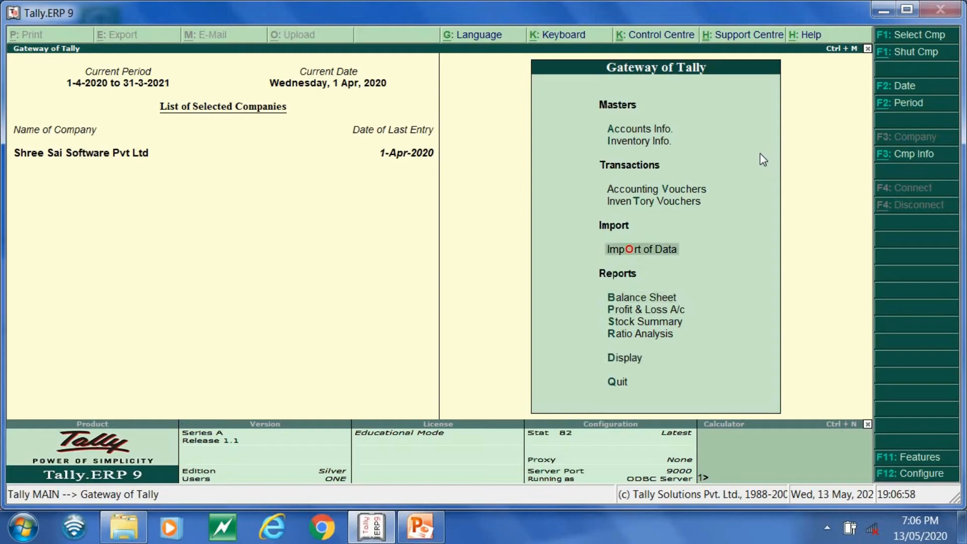
key(Return)
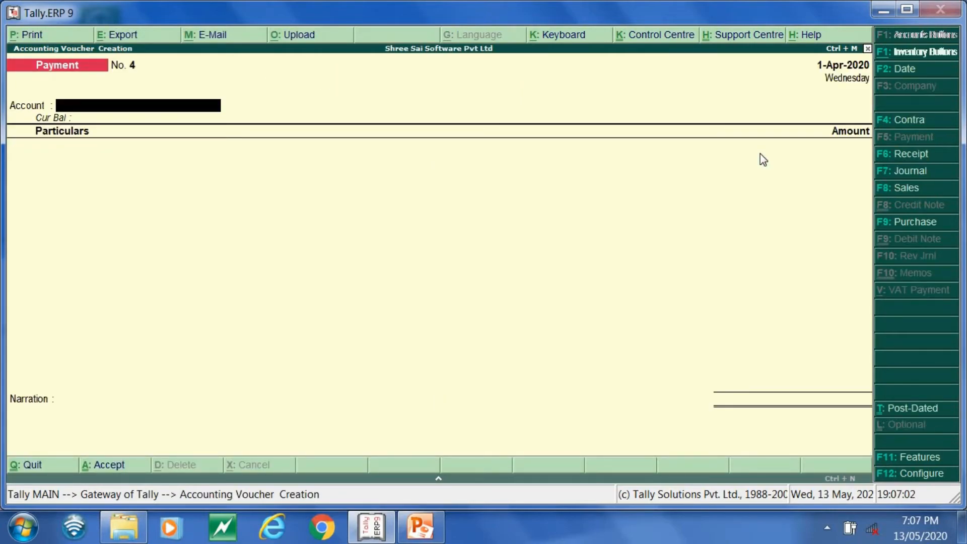
key(F6)
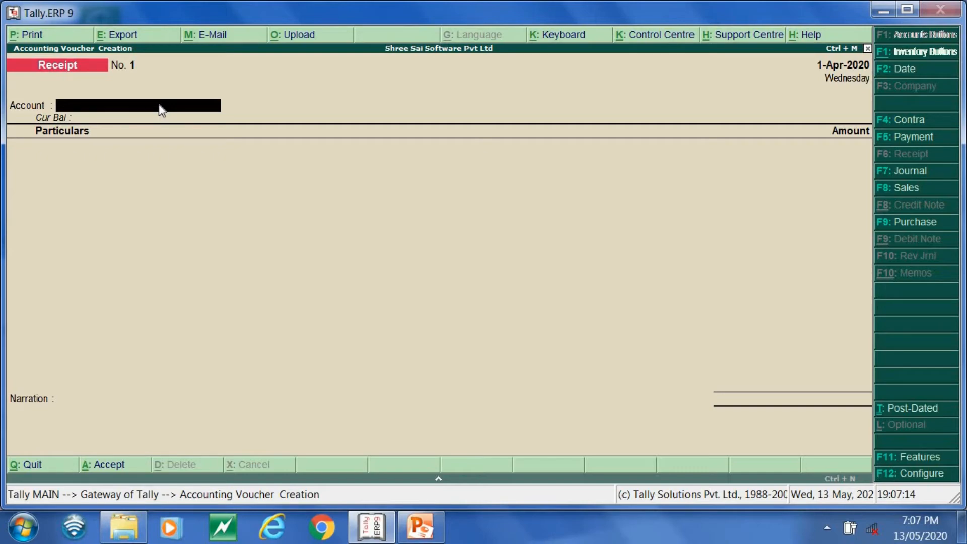
text(C)
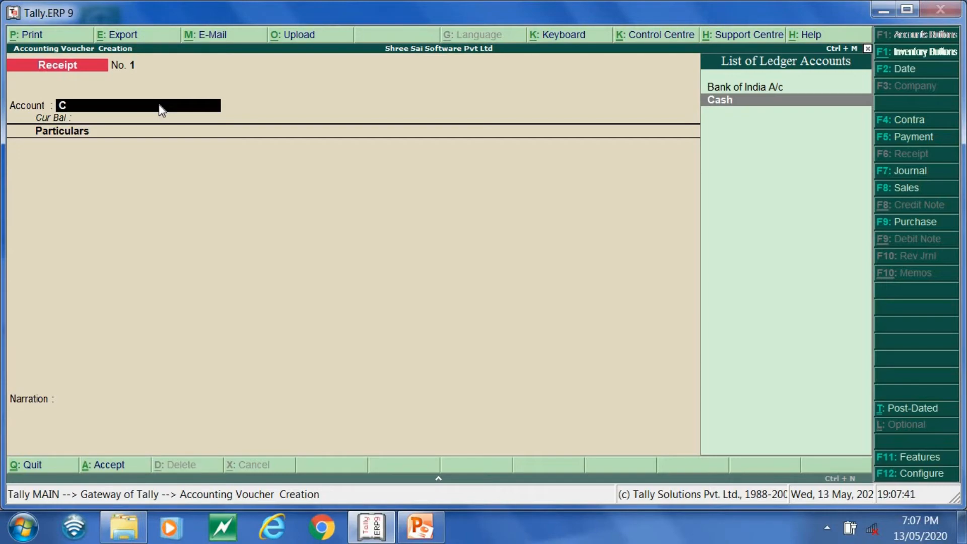
key(Return)
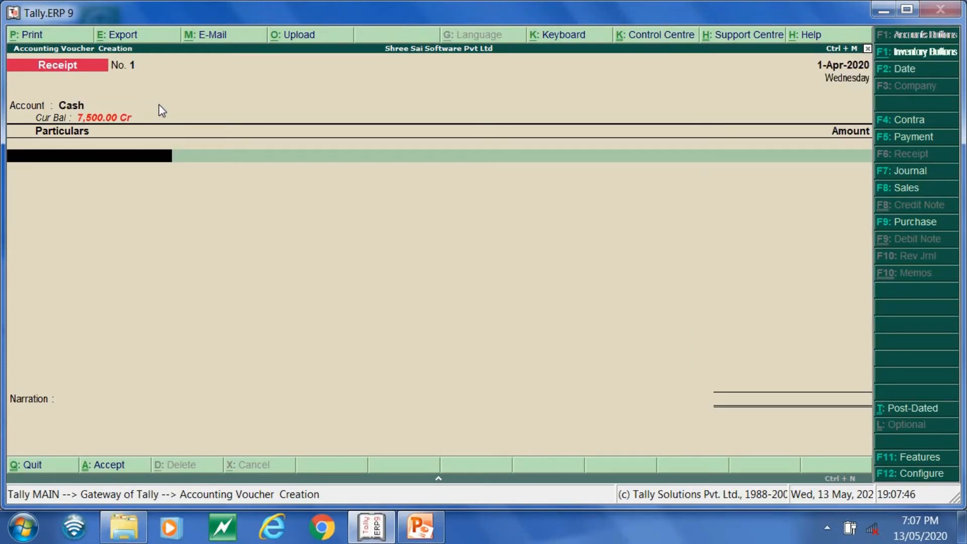
Step: Enter Bill Receivable A/c with an amount of 5,000 as the only particulars line of the receipt voucher
text(Bil)
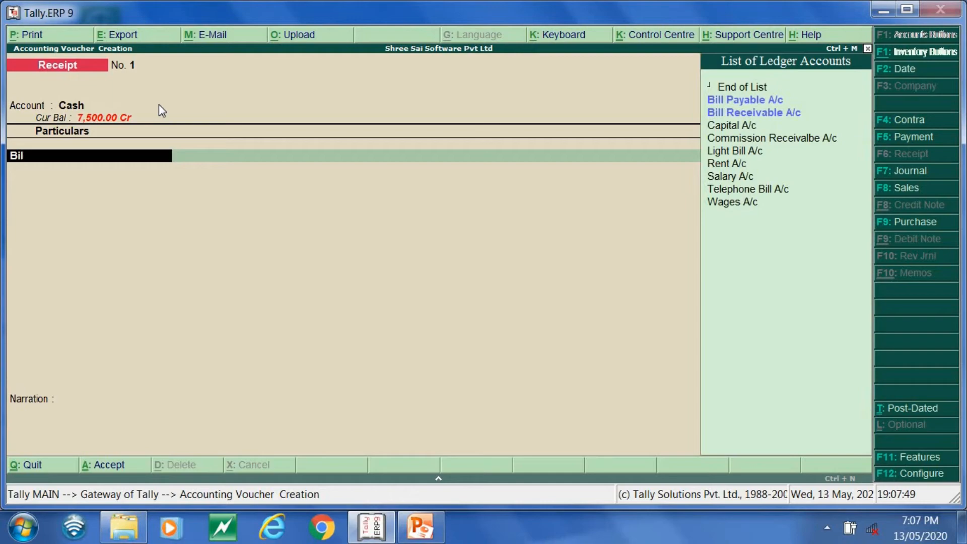
key(Down)
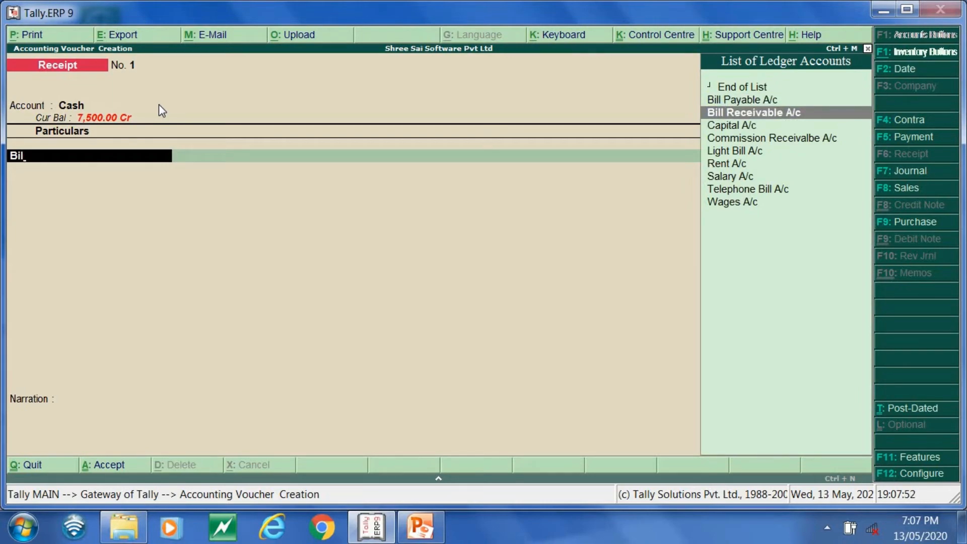
key(Return)
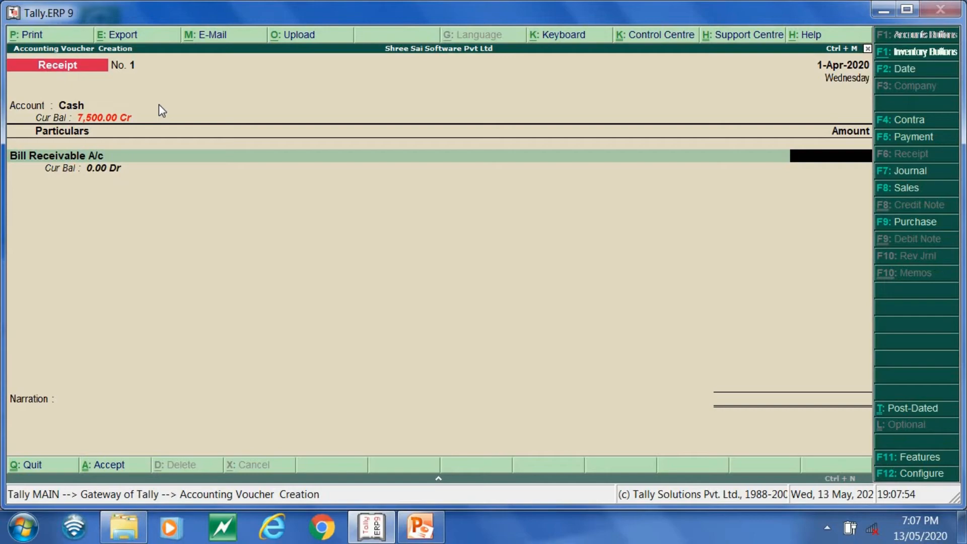
text(5000)
key(Return)
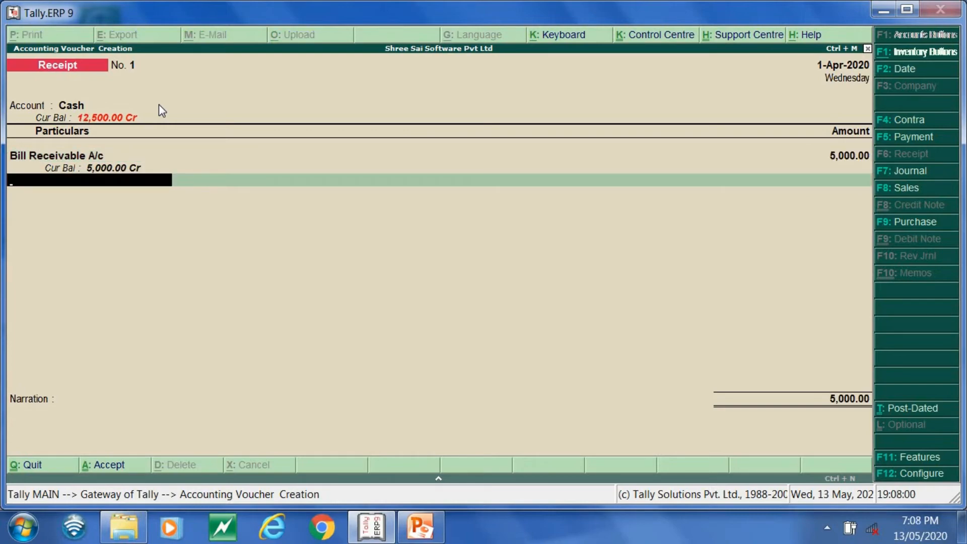
key(Return)
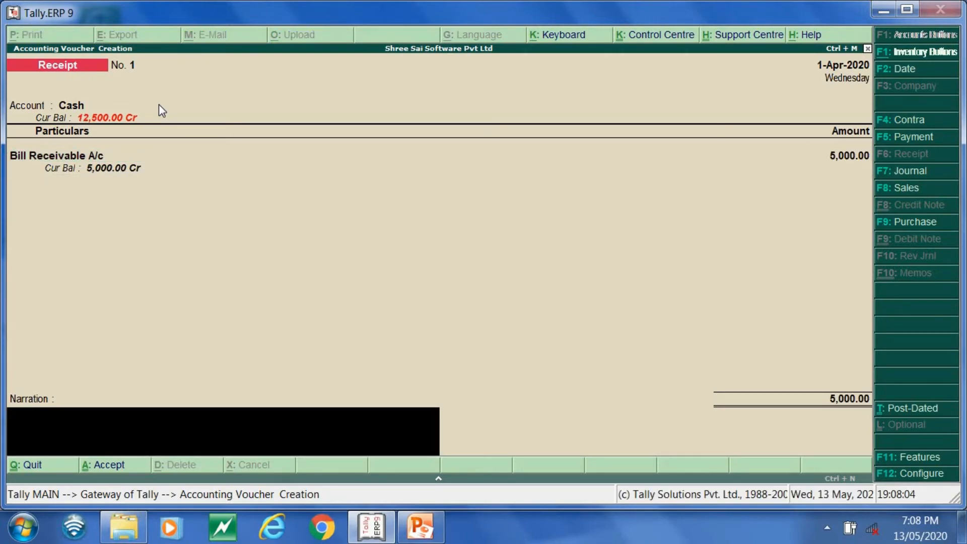
Step: Add the narration "Being bill receivable" and save the receipt voucher
text(Being bill receivable)
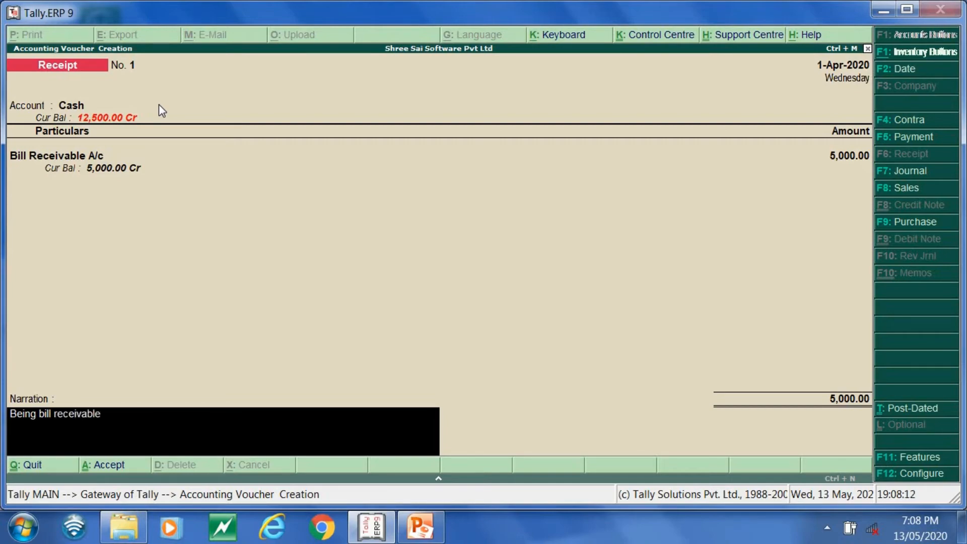
key(Return)
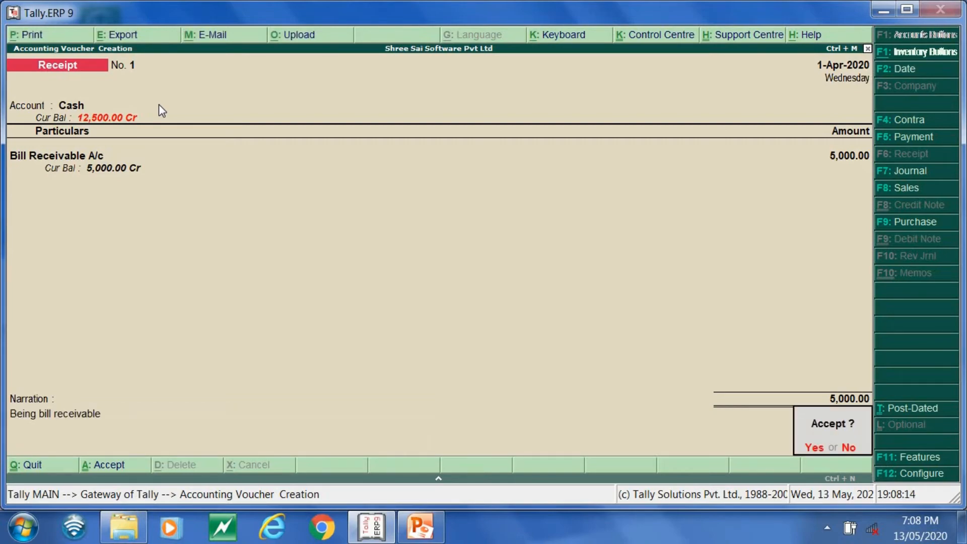
key(Return)
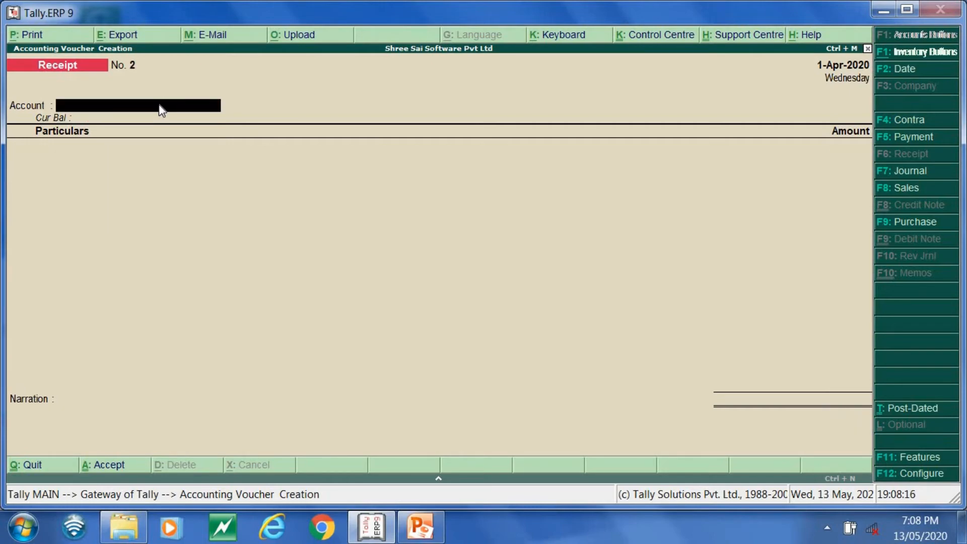
Step: Record a receipt voucher in Cash from Capital A/c for 1,00,000, leaving the narration blank
text(Cas)
key(Return)
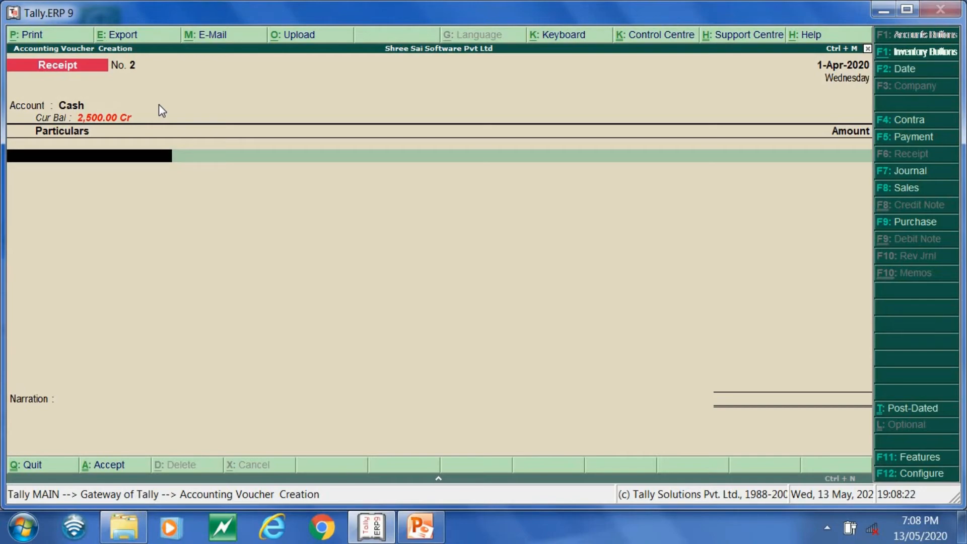
text(Ca)
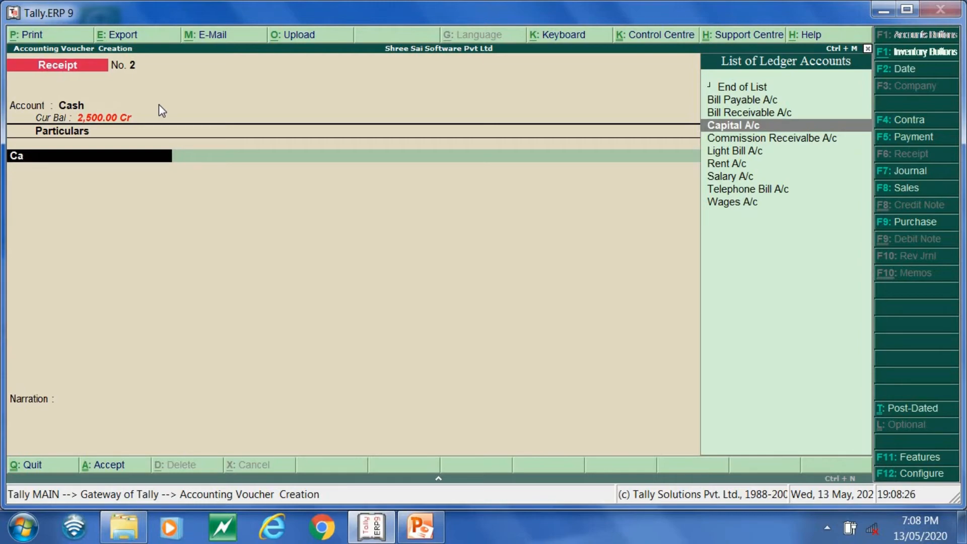
key(Return)
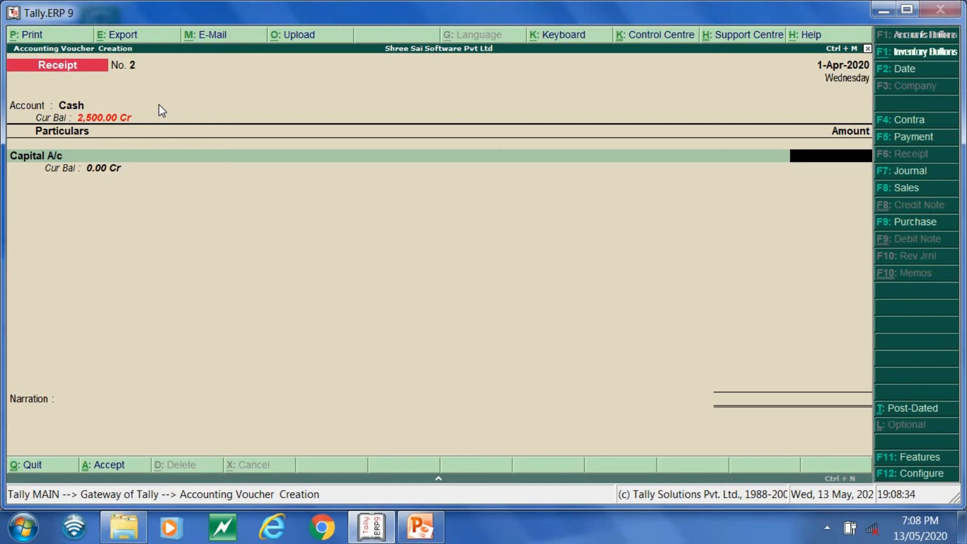
text(1,00,00)
text(0)
key(Return)
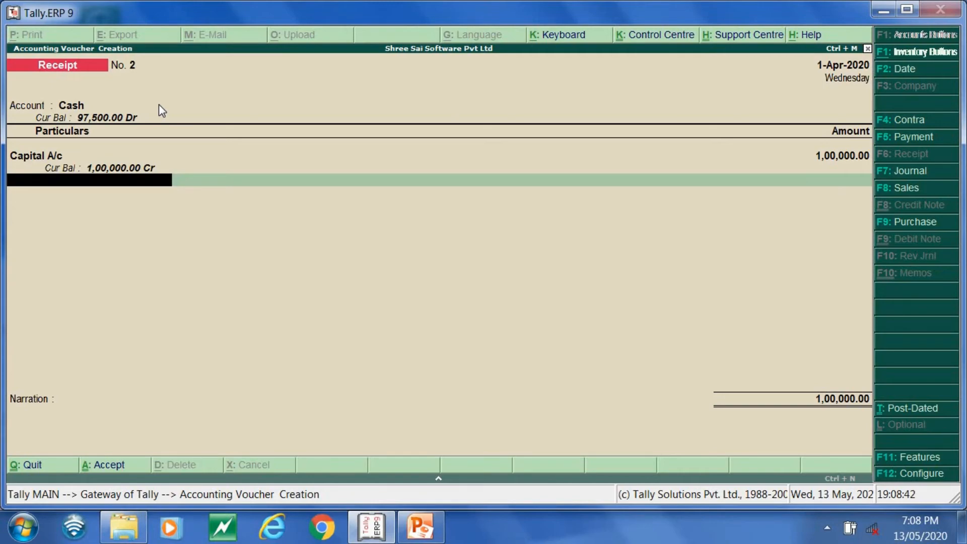
key(Return)
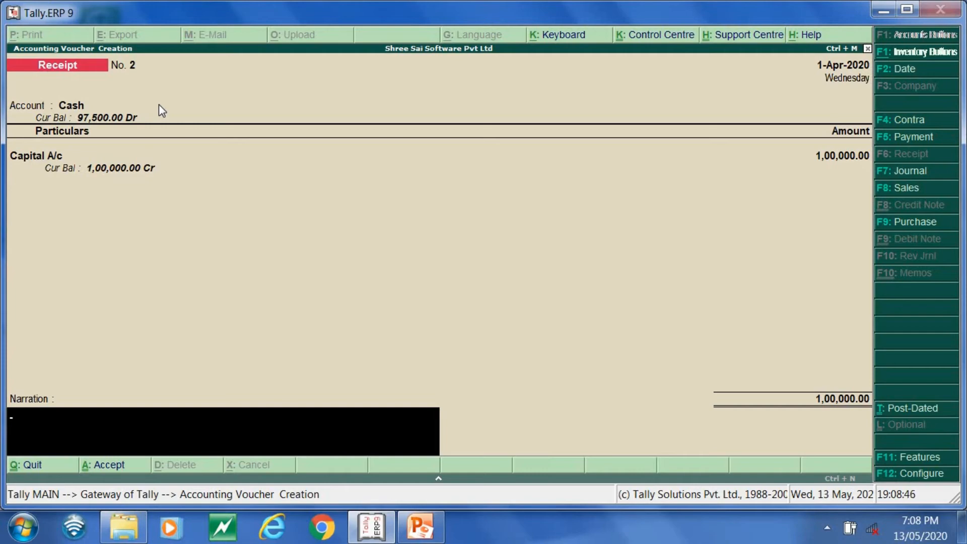
key(Return)
key(y)
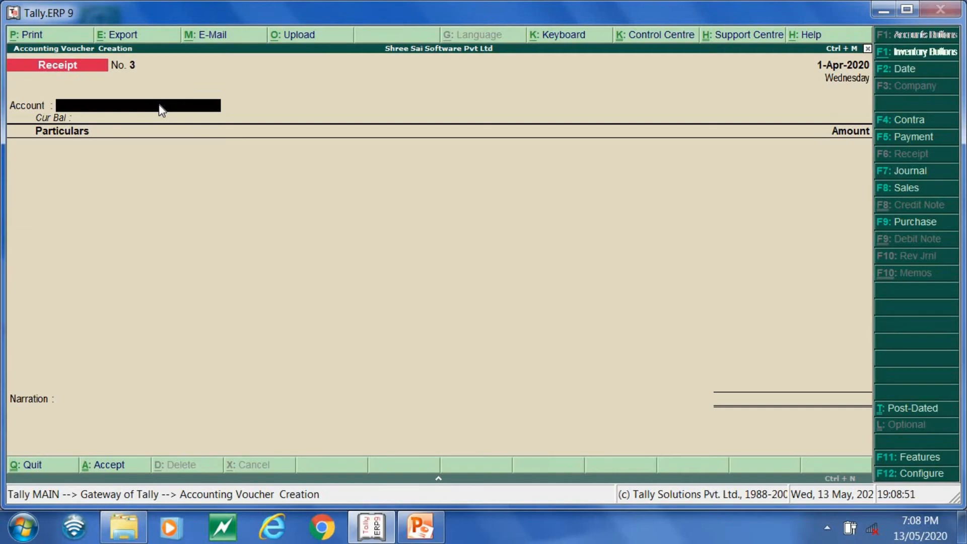
Step: In the new receipt voucher, set Cash as the account and enter Commission Receivalbe A/c with an amount of 5,000
text(C)
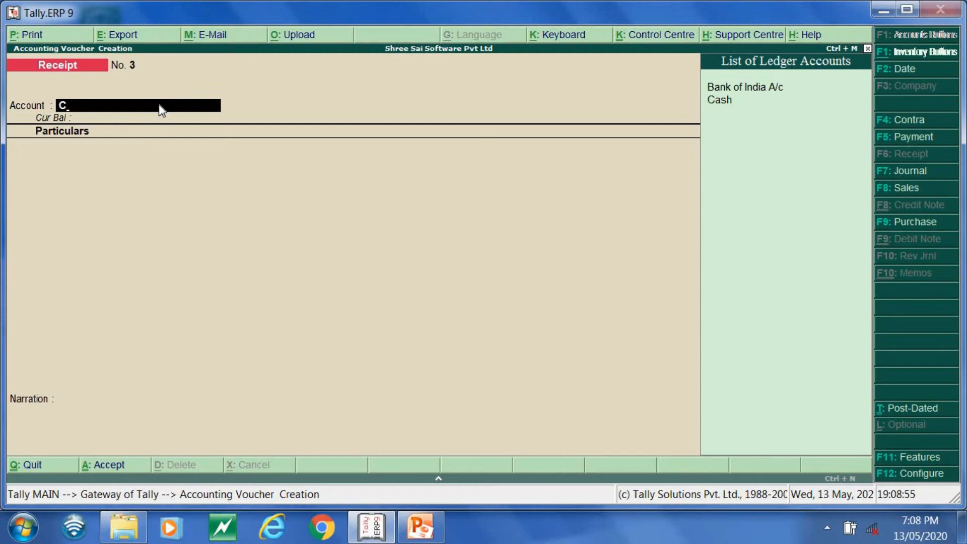
text(as)
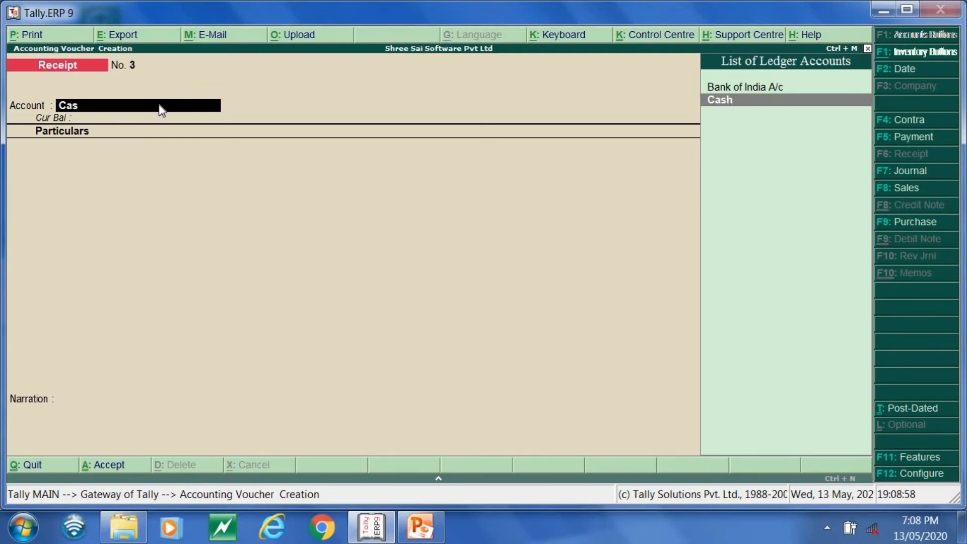
text(h)
key(Return)
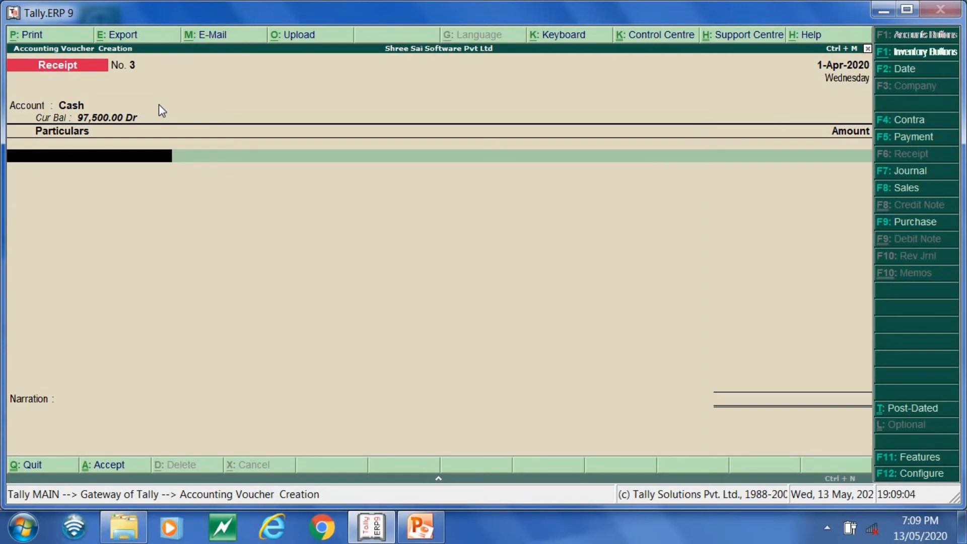
text(c)
key(Down)
key(Return)
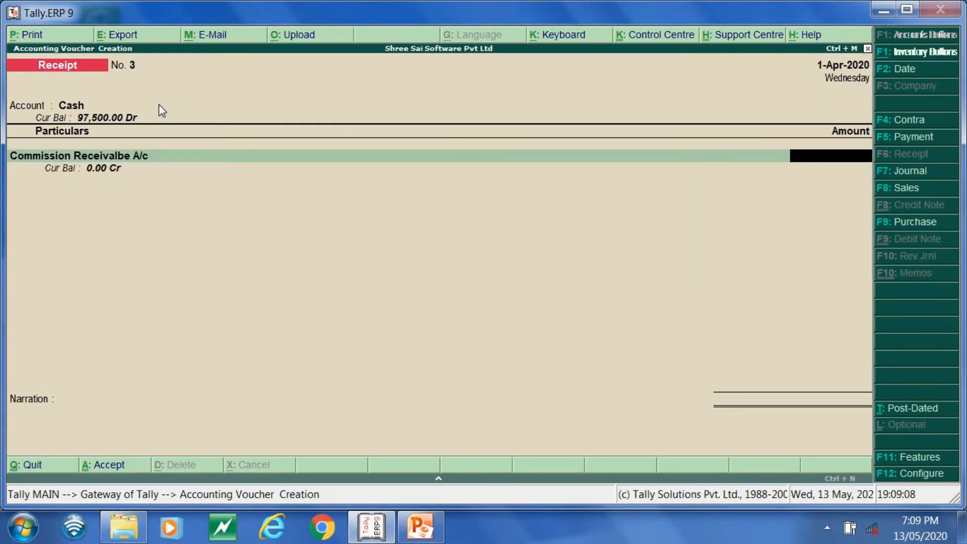
text(5000)
key(Return)
key(Return)
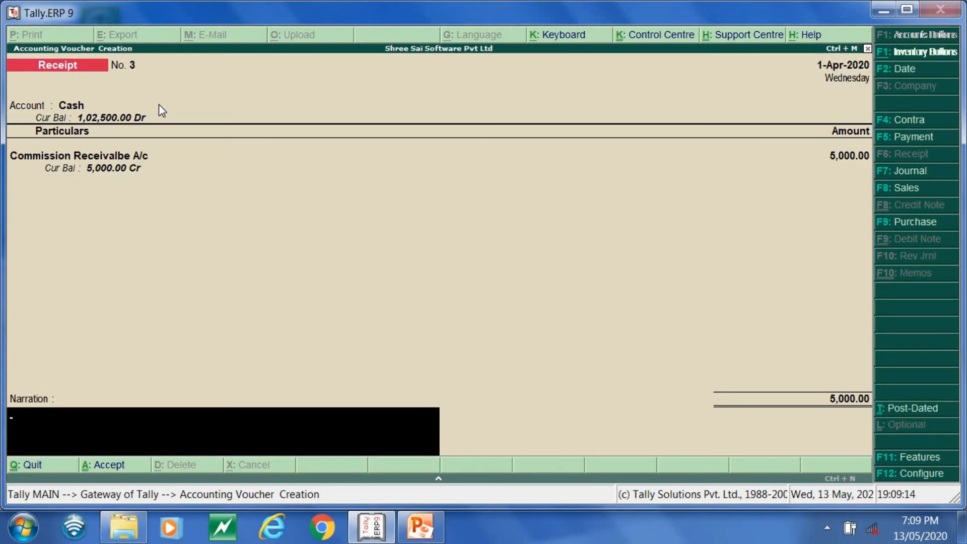
Step: Save the commission receipt voucher with the narration "Being commission recive from loan" and quit voucher creation to the Gateway of Tally
text(Being commission recive)
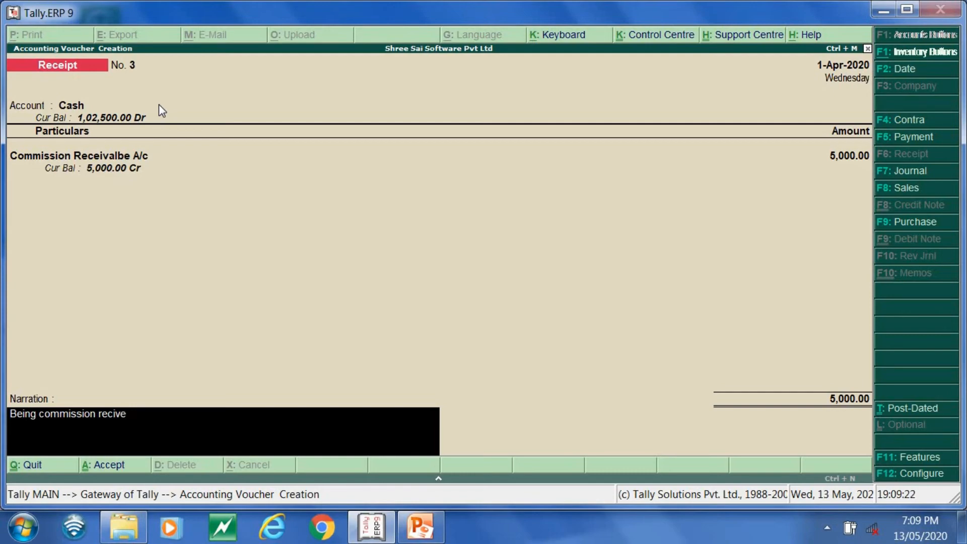
text( from loan)
key(Return)
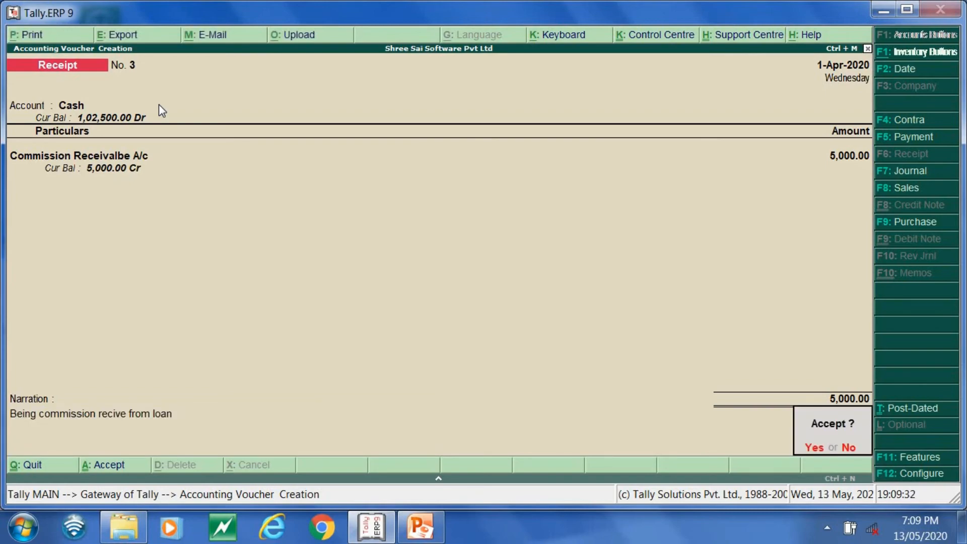
key(Return)
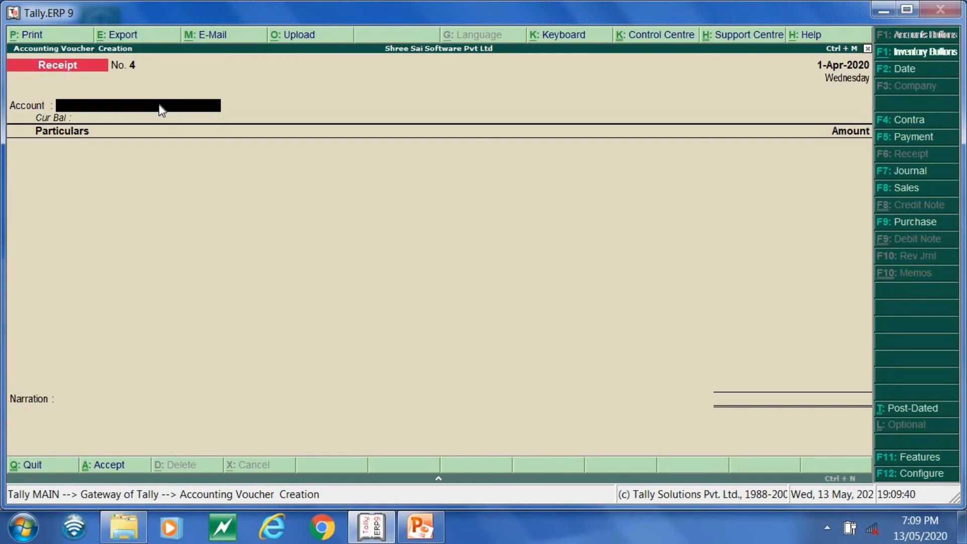
key(Escape)
key(Return)
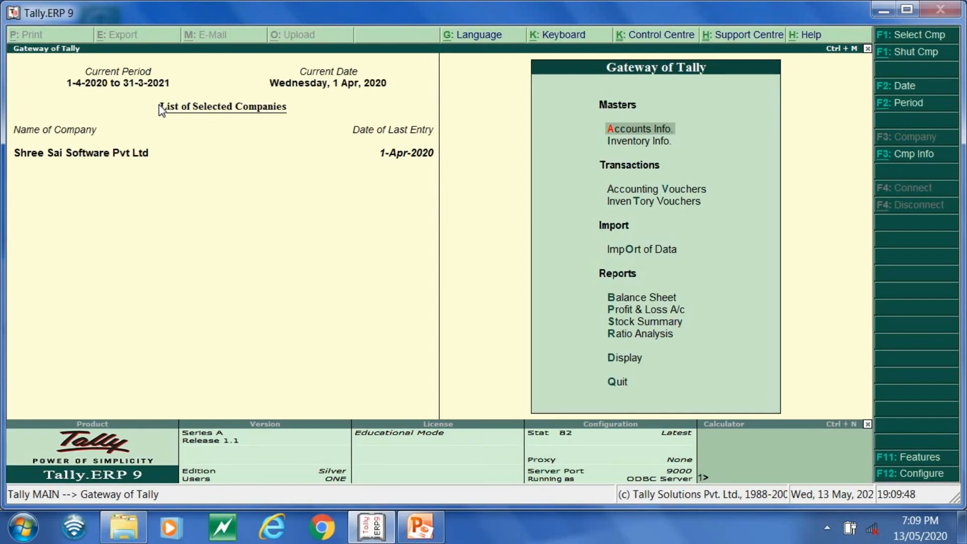
Step: Display the Day Book listing the recorded payment and receipt vouchers
key(Down)
key(Down)
key(Down)
key(Down)
key(Down)
key(Down)
key(Down)
key(Down)
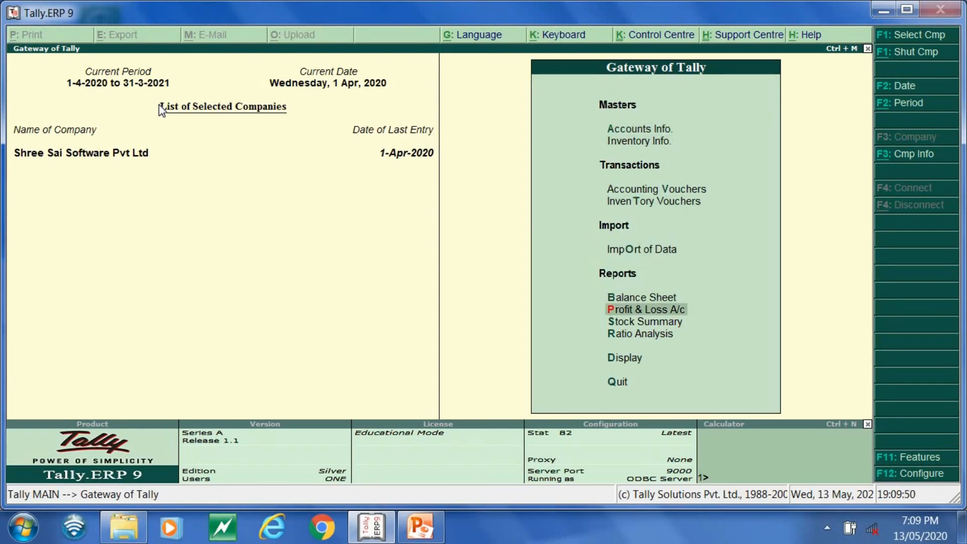
key(Down)
key(Return)
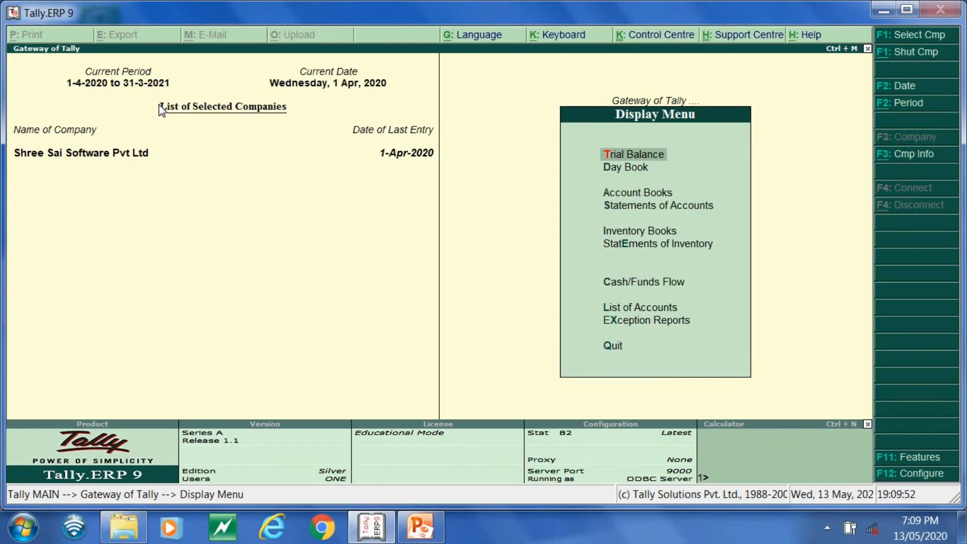
key(Down)
key(Return)
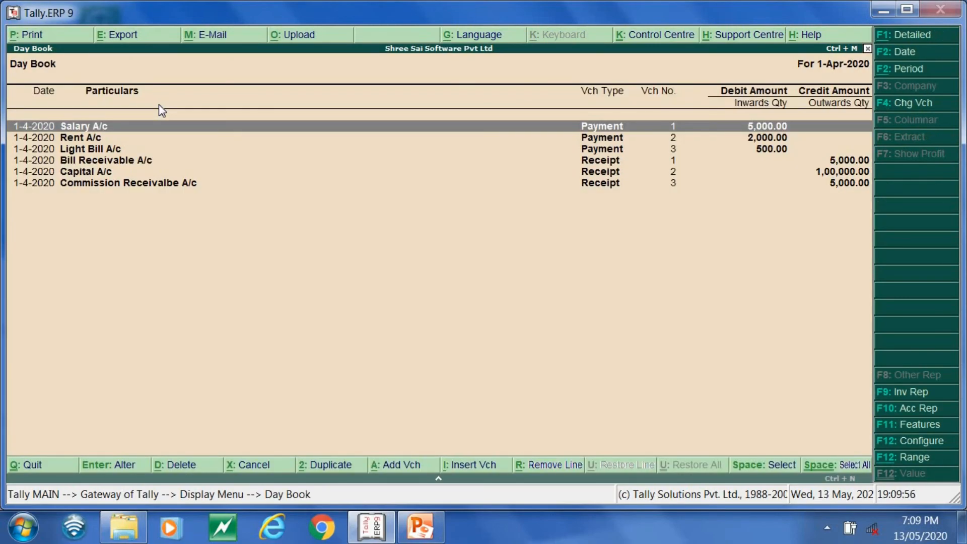
Step: Examine the receipt entries in the Day Book and return to the Gateway of Tally
key(Down)
key(Down)
key(Down)
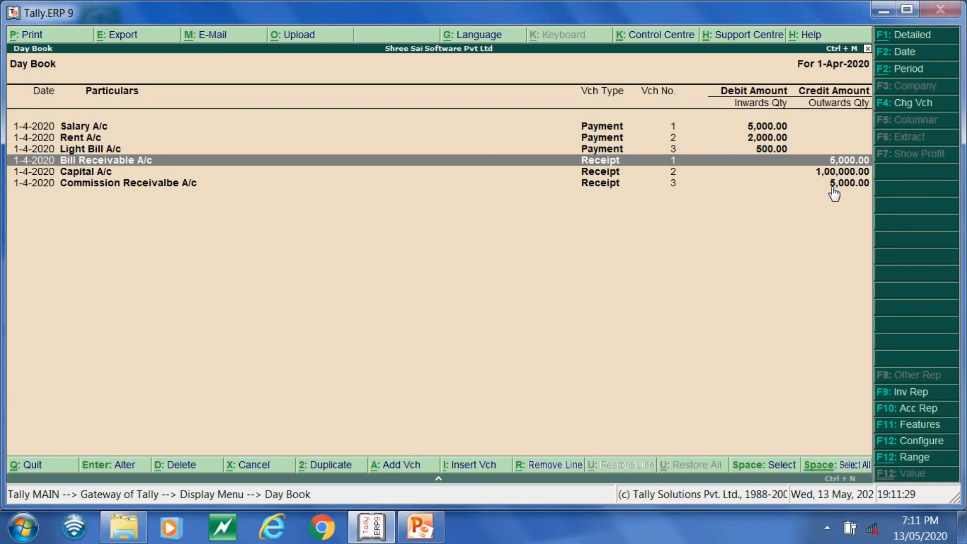
key(Escape)
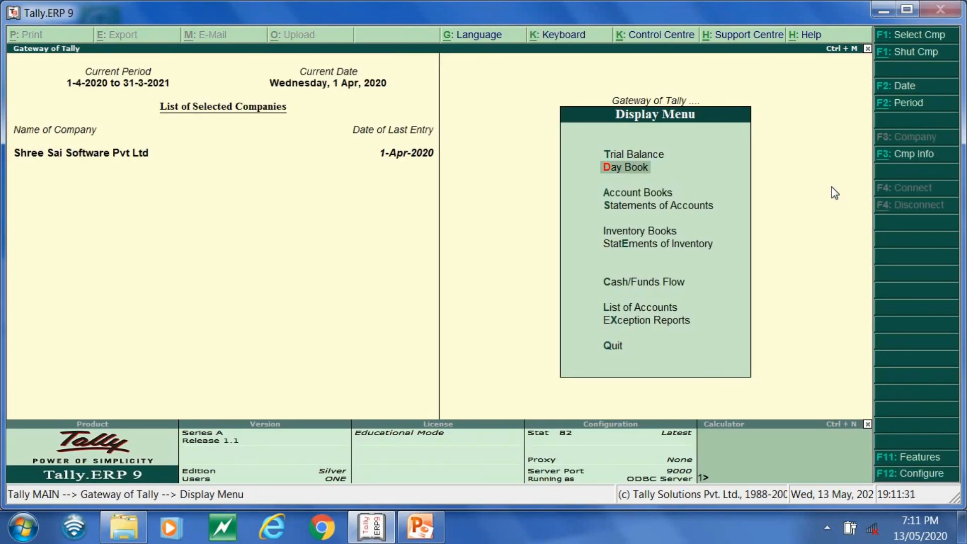
key(Escape)
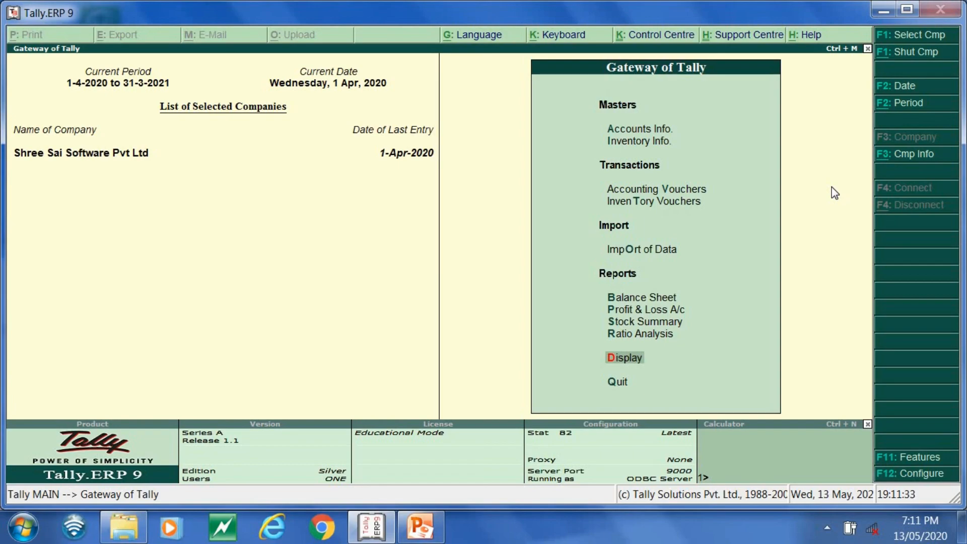